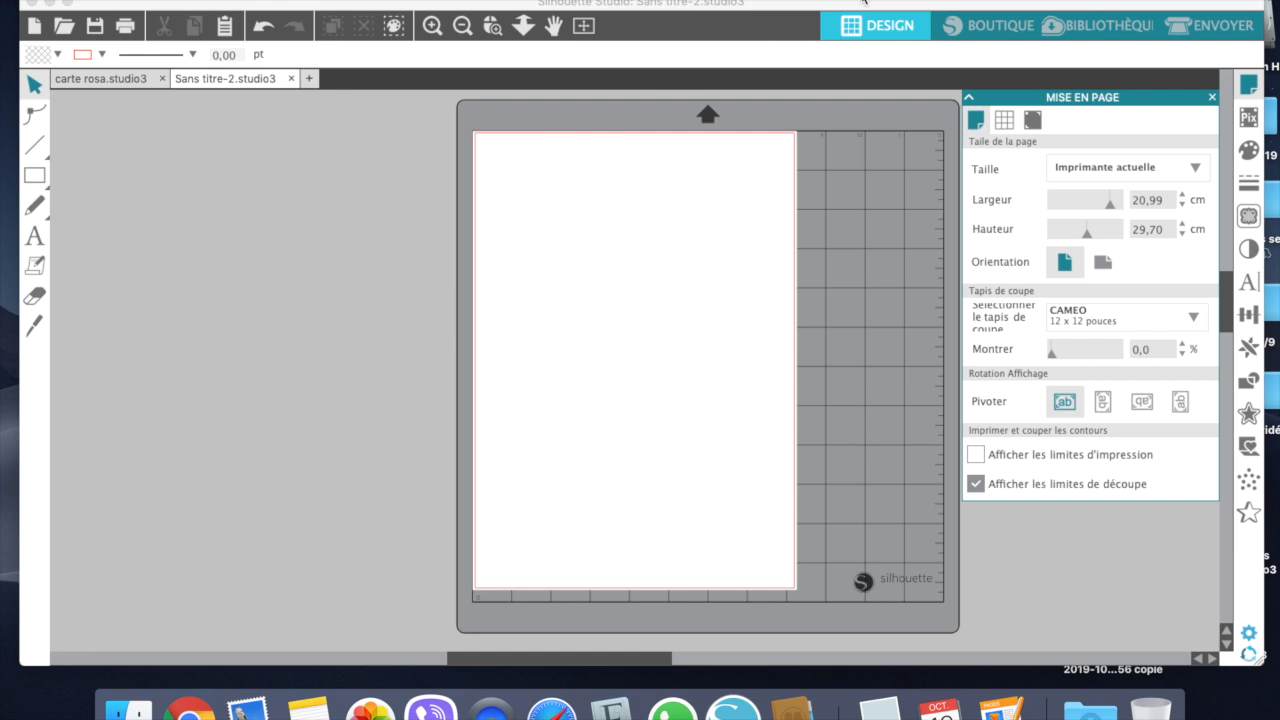
Open the design library and take a screenshot of the multicoloured birthday cake thumbnail with the pink cake on a stand
left_click_drag(864, 3, 844, 0)
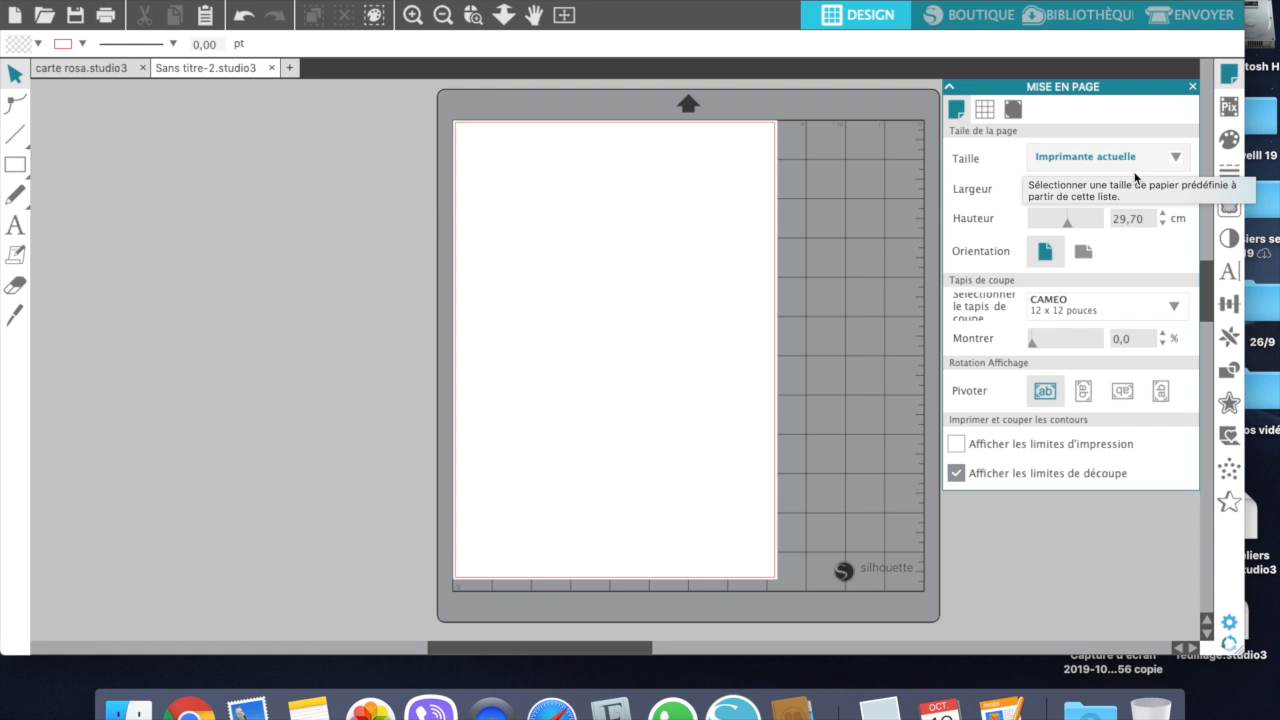
left_click(1082, 14)
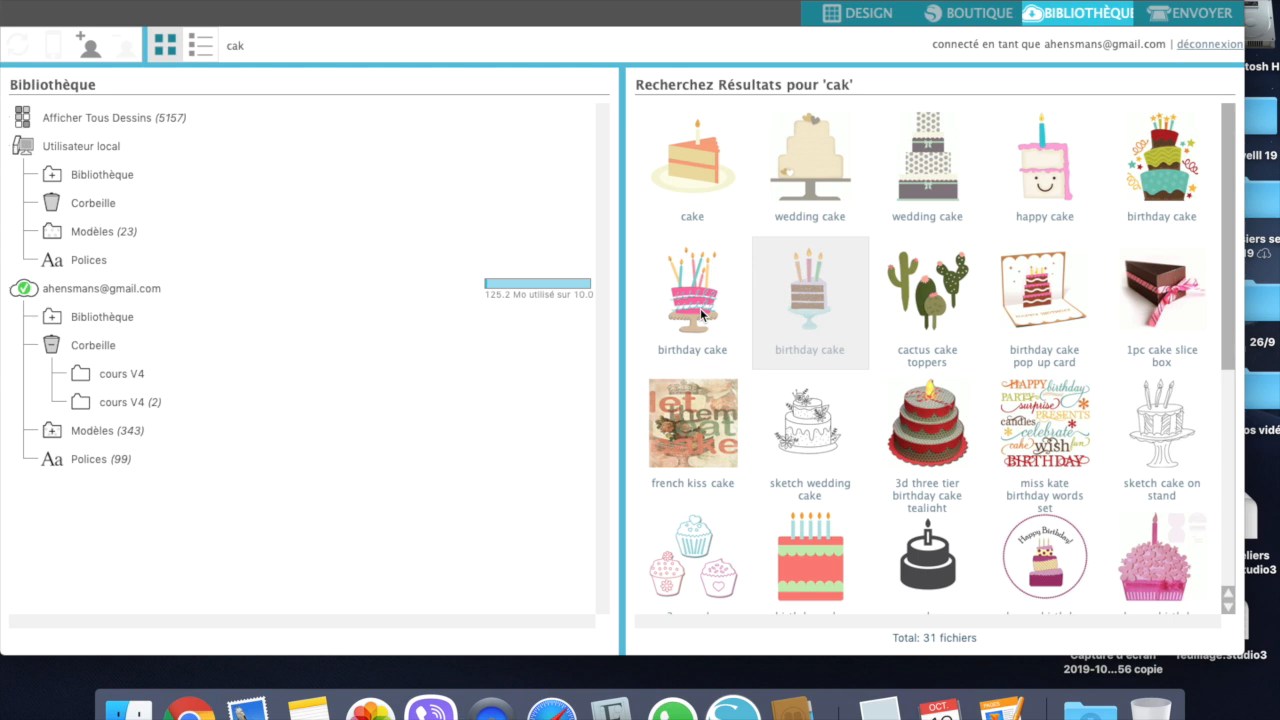
key("super+shift+4")
left_click_drag(638, 238, 738, 367)
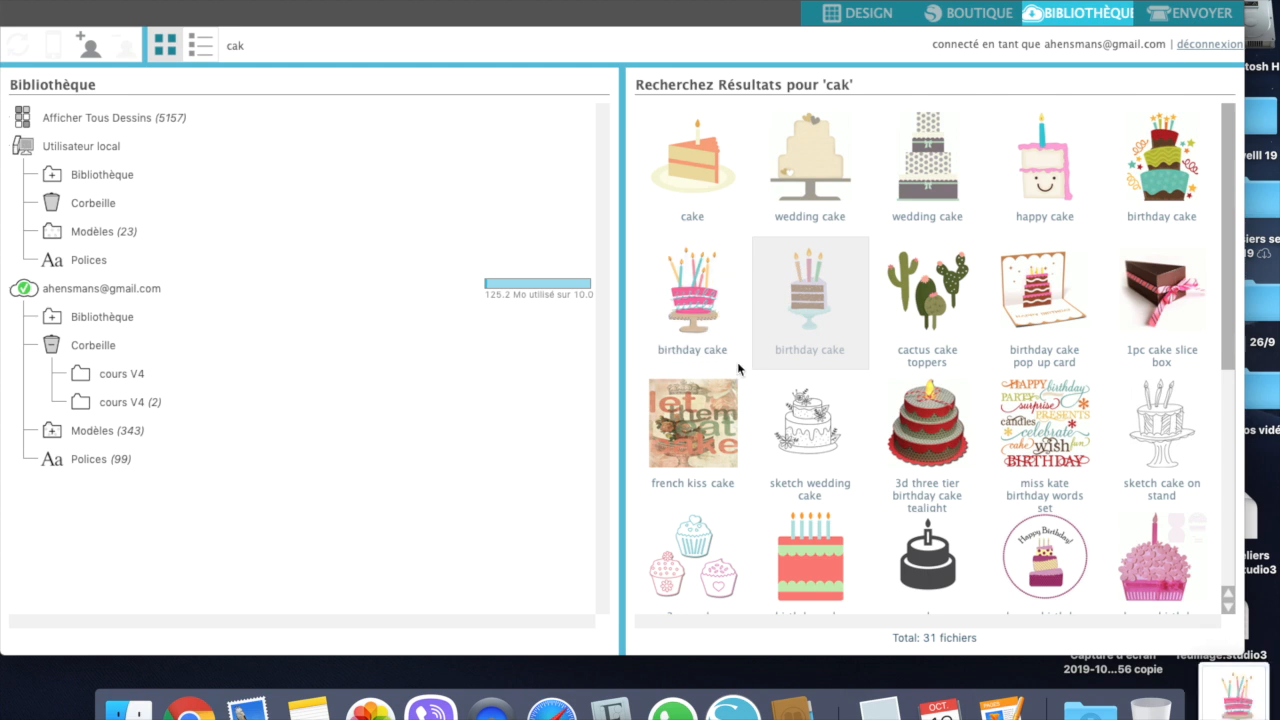
Insert the pink birthday cake design from the library and move the whole group off the page to the left of the mat
double_click(691, 297)
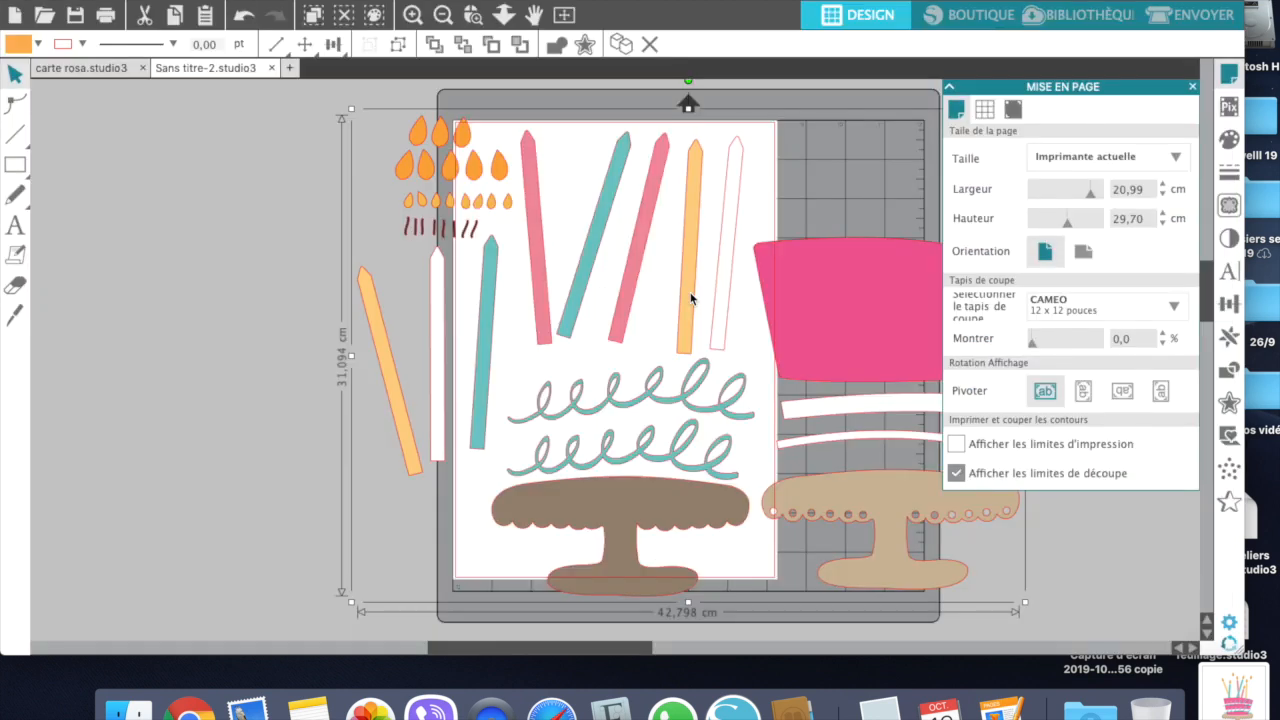
left_click_drag(540, 258, 123, 245)
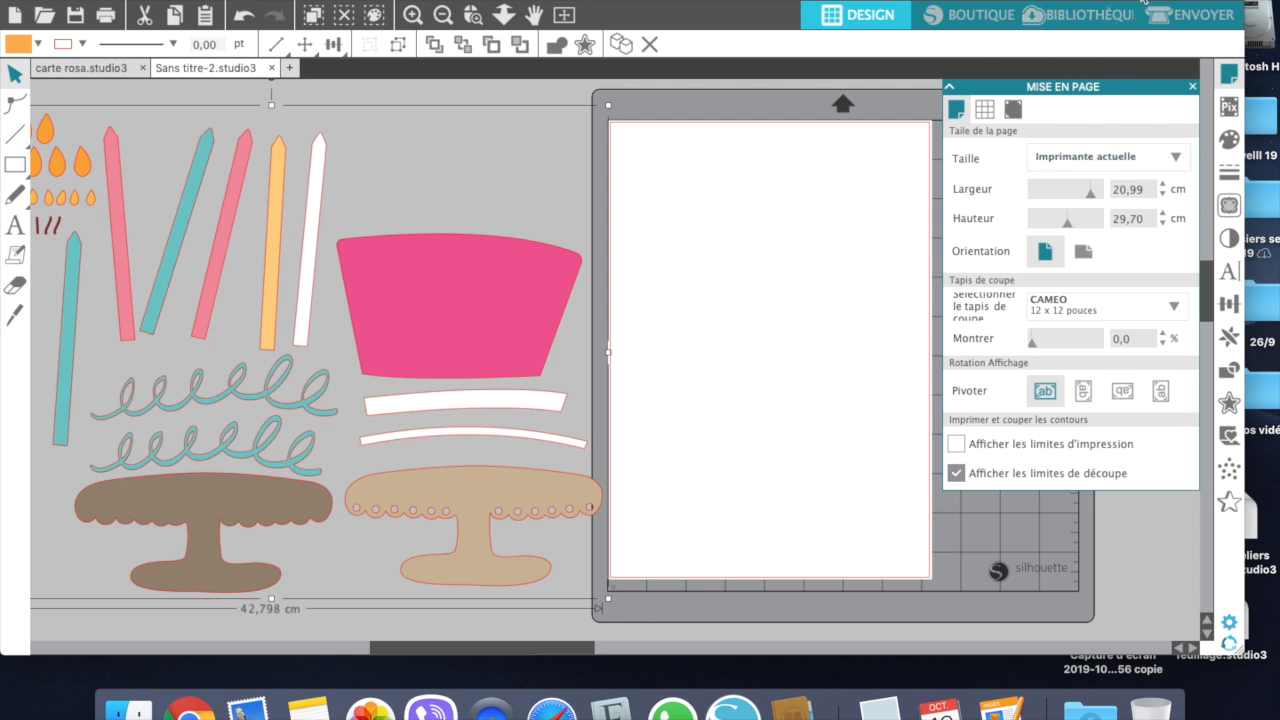
Bring the cake screenshot from the desktop into the document and place it beside the page at the mat's upper right as a reference
left_click_drag(1107, 3, 834, 3)
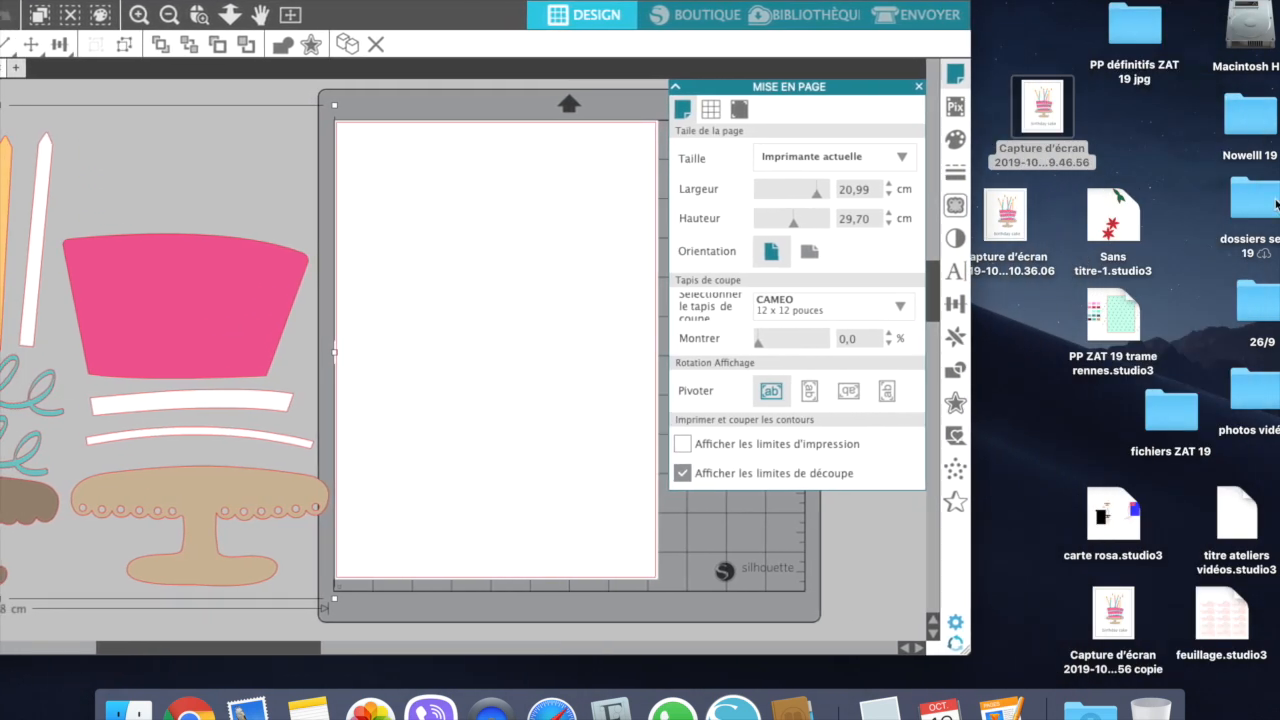
left_click(920, 88)
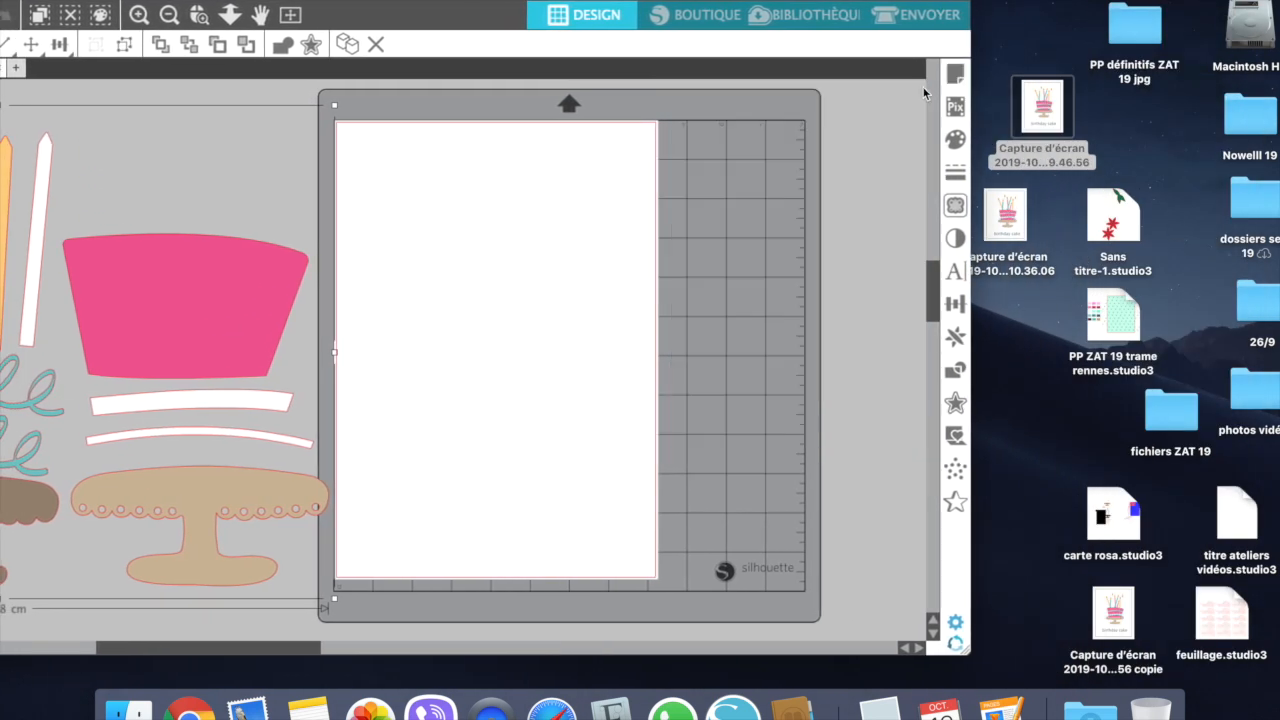
left_click_drag(1047, 105, 869, 247)
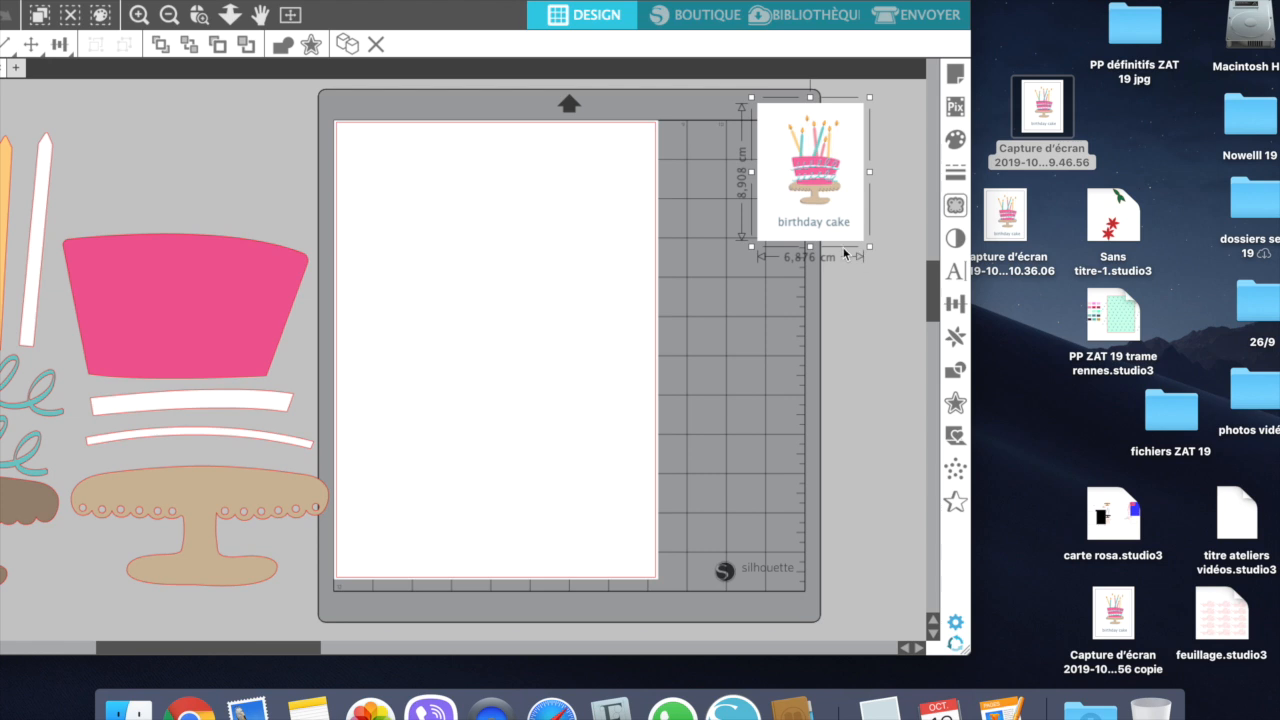
left_click_drag(816, 180, 851, 165)
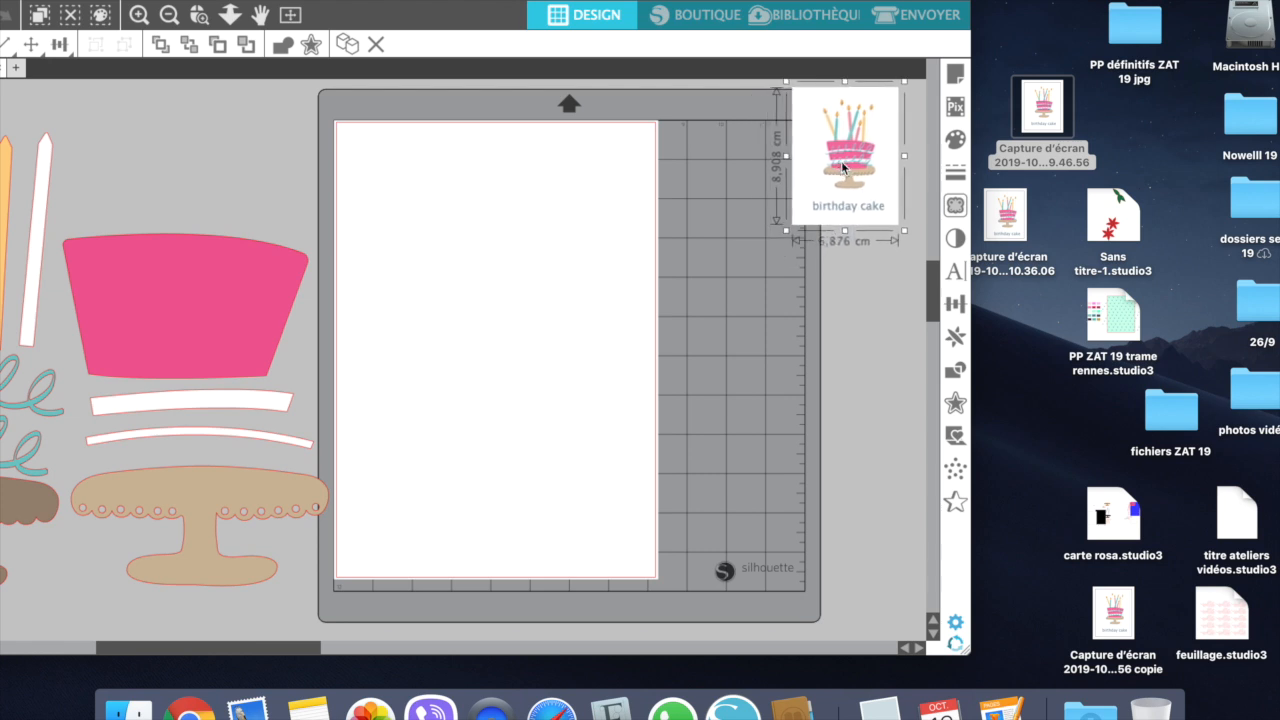
left_click_drag(765, 3, 1086, 3)
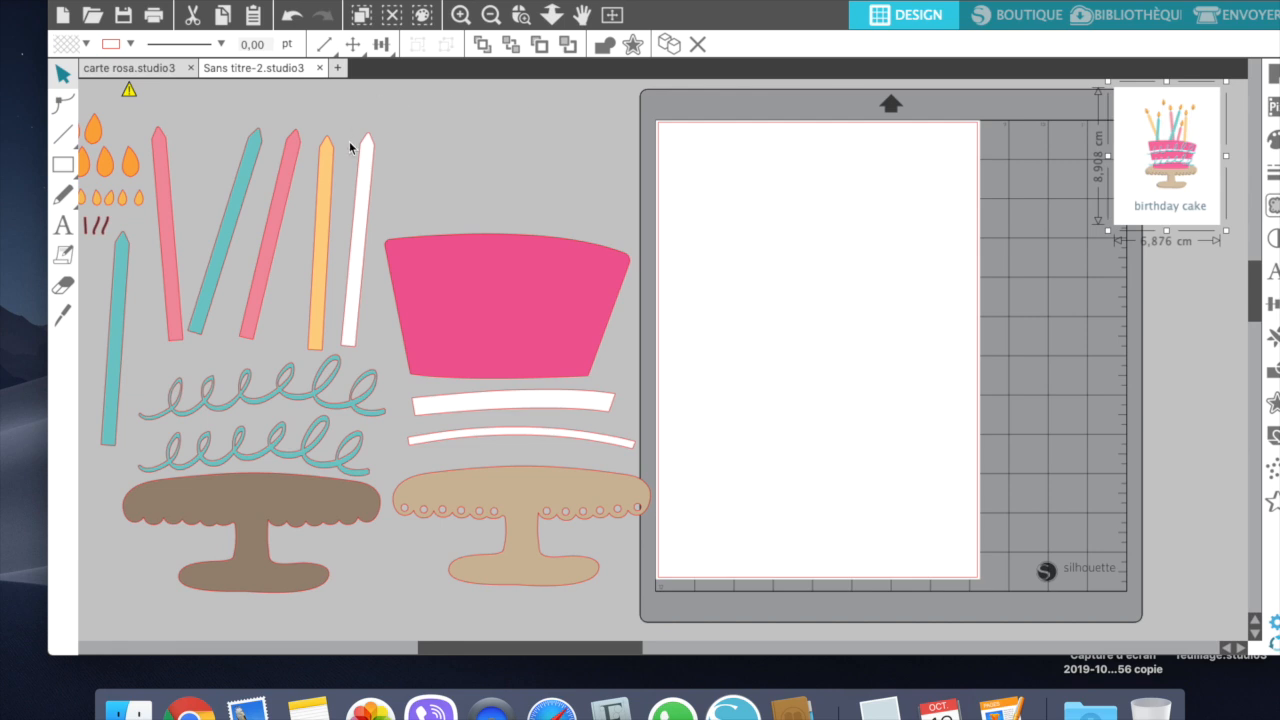
Set the page size to Automatique (CAMEO)
left_click(329, 176)
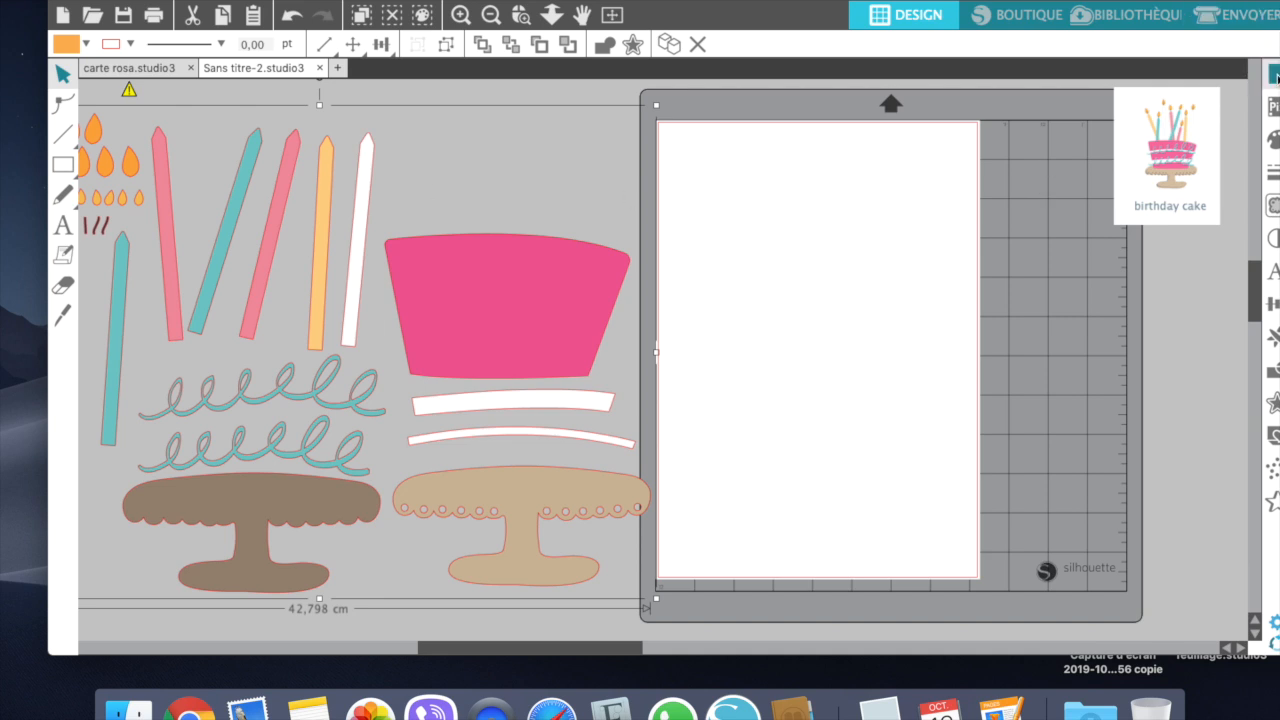
left_click(1276, 73)
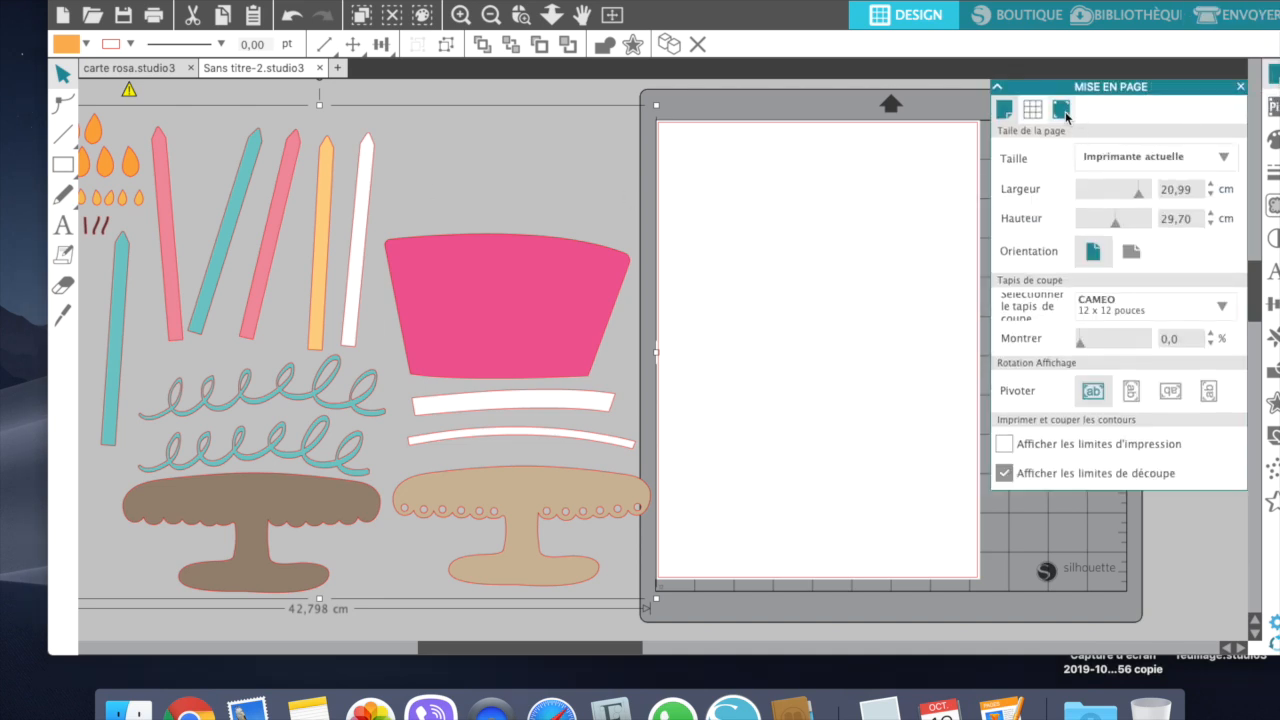
left_click(1134, 166)
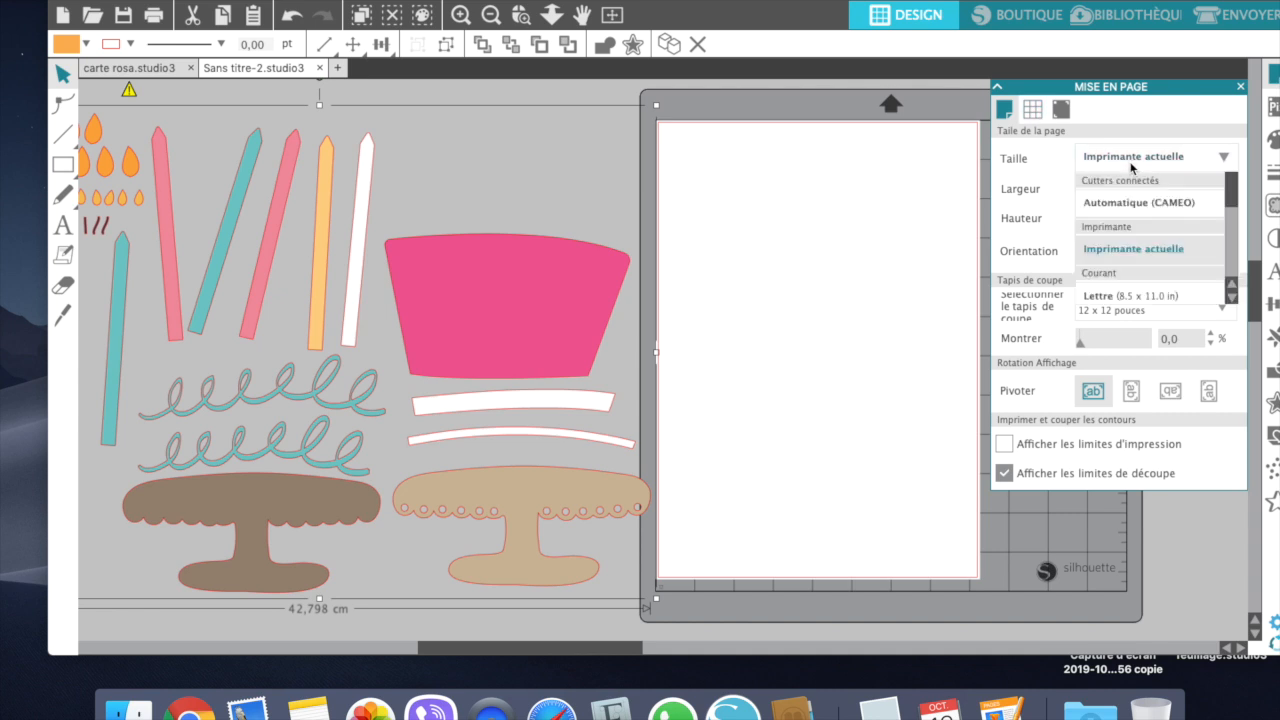
left_click(1133, 204)
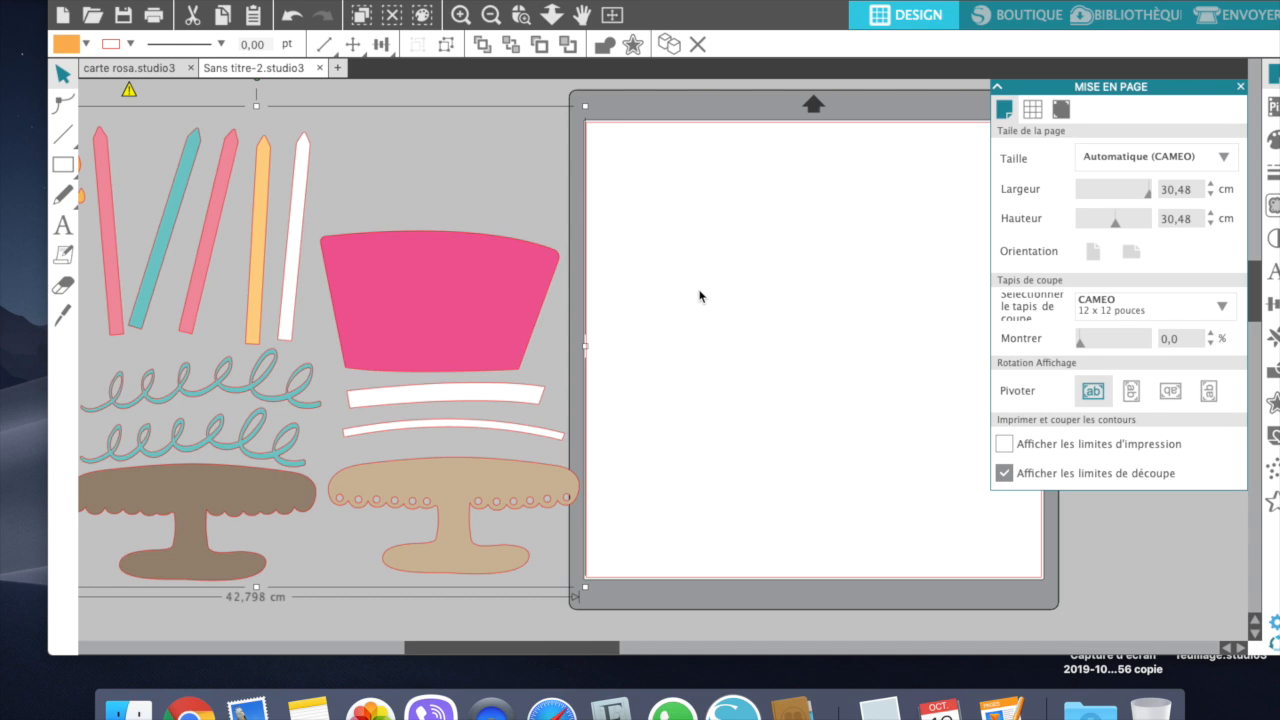
Ungroup the birthday cake design into separate pieces
right_click(414, 276)
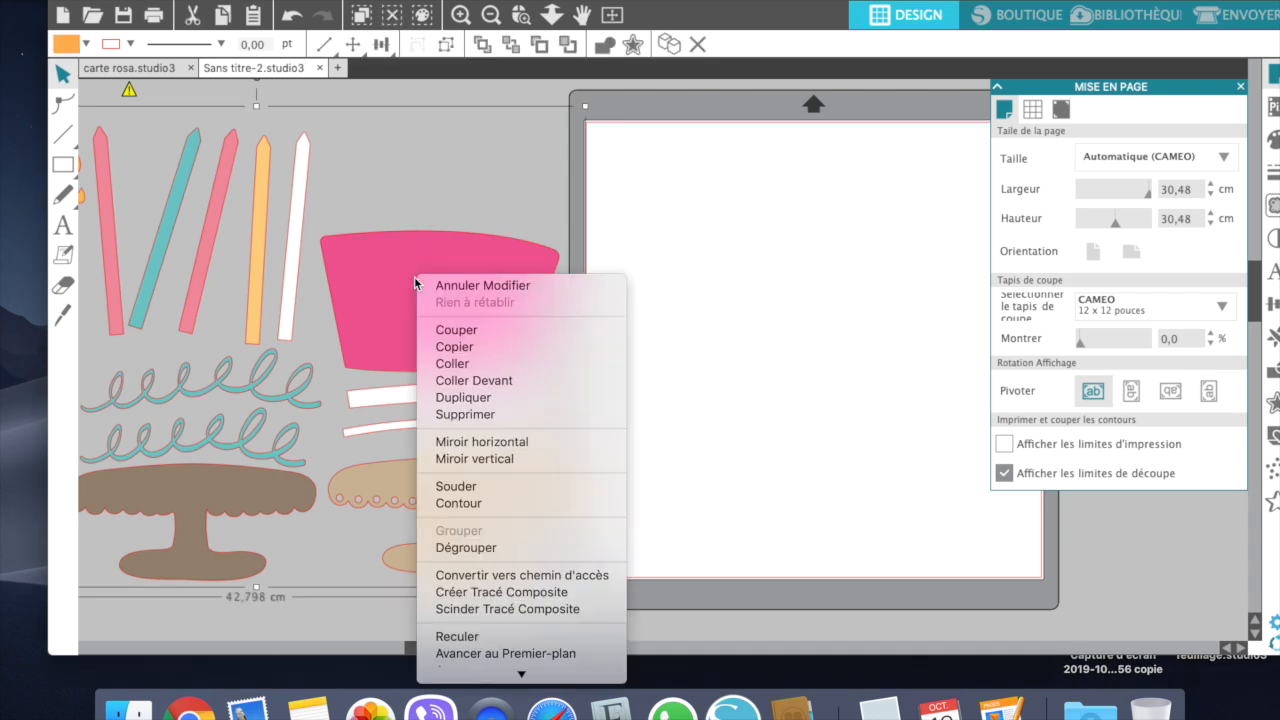
left_click(459, 550)
left_click(429, 176)
Move the pink cake body and the two pink candles onto the page, with the candles below the cake
left_click_drag(409, 322, 691, 229)
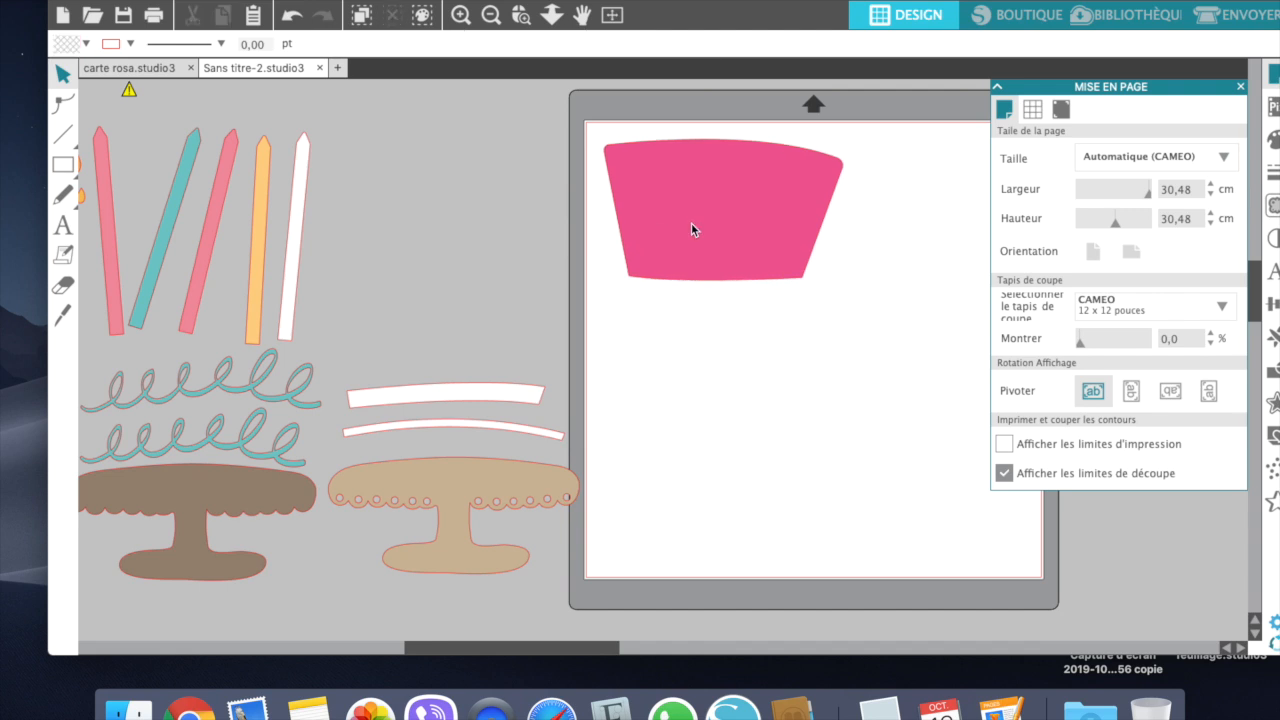
left_click_drag(223, 198, 654, 383)
left_click(655, 376)
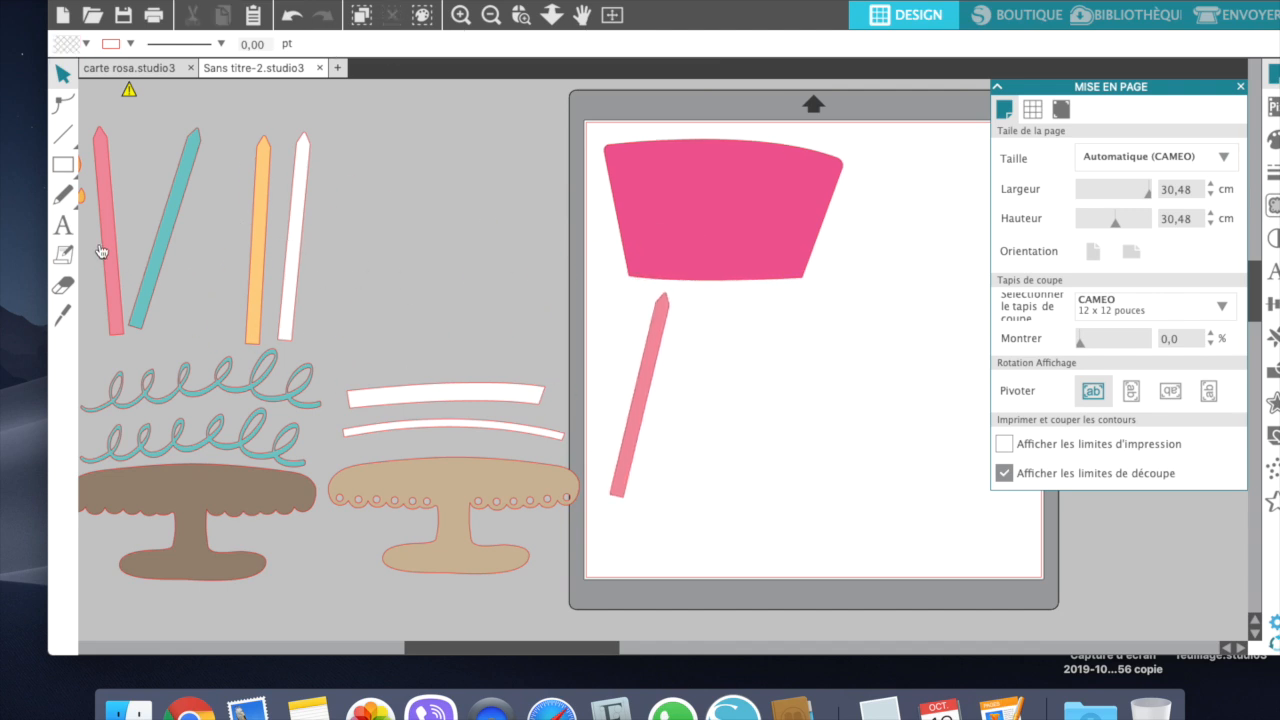
left_click_drag(104, 249, 703, 408)
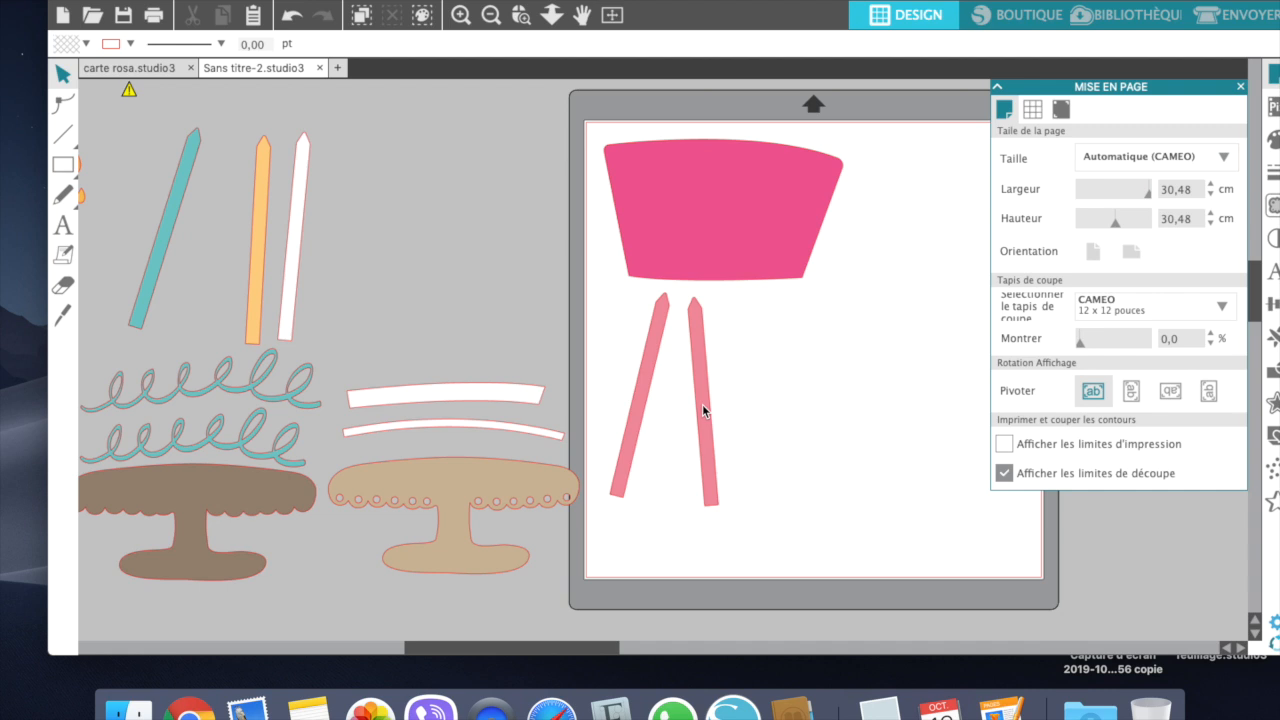
In carte rosa.studio3, move the gold glitter cake stand and the black stand shape off the blue scalloped card to its left
left_click(170, 75)
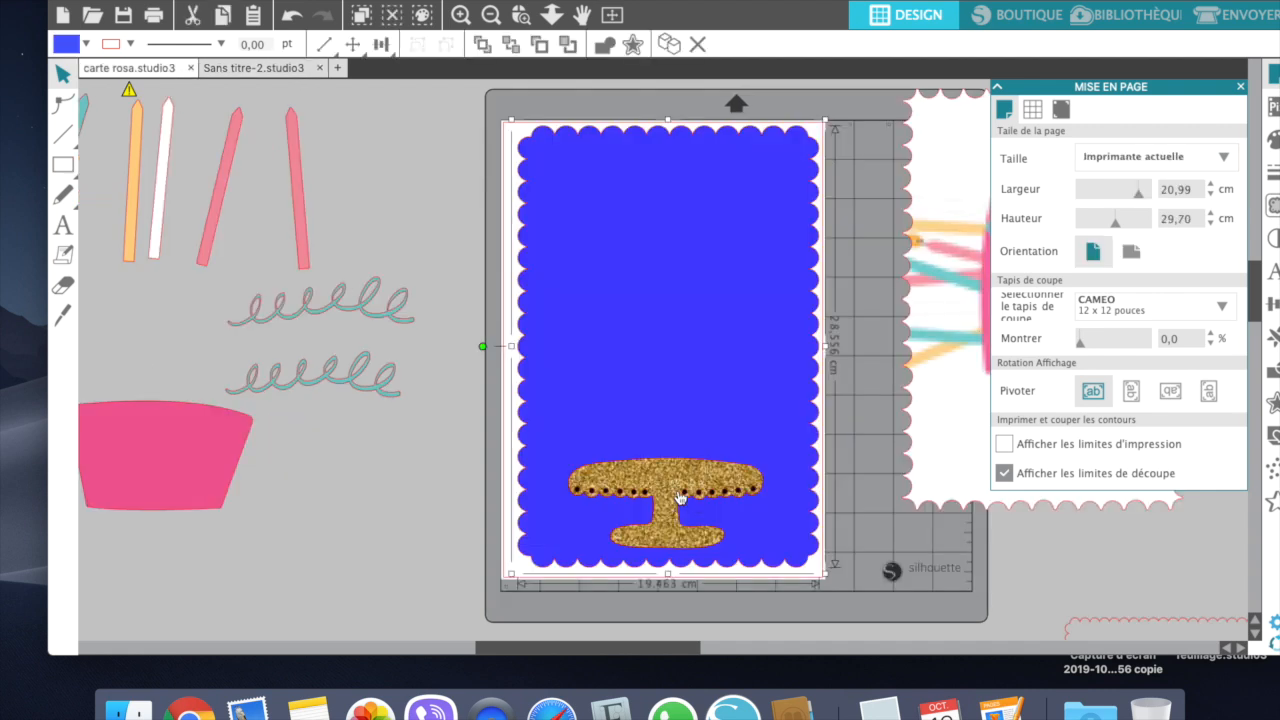
left_click_drag(660, 495, 354, 505)
left_click(466, 491)
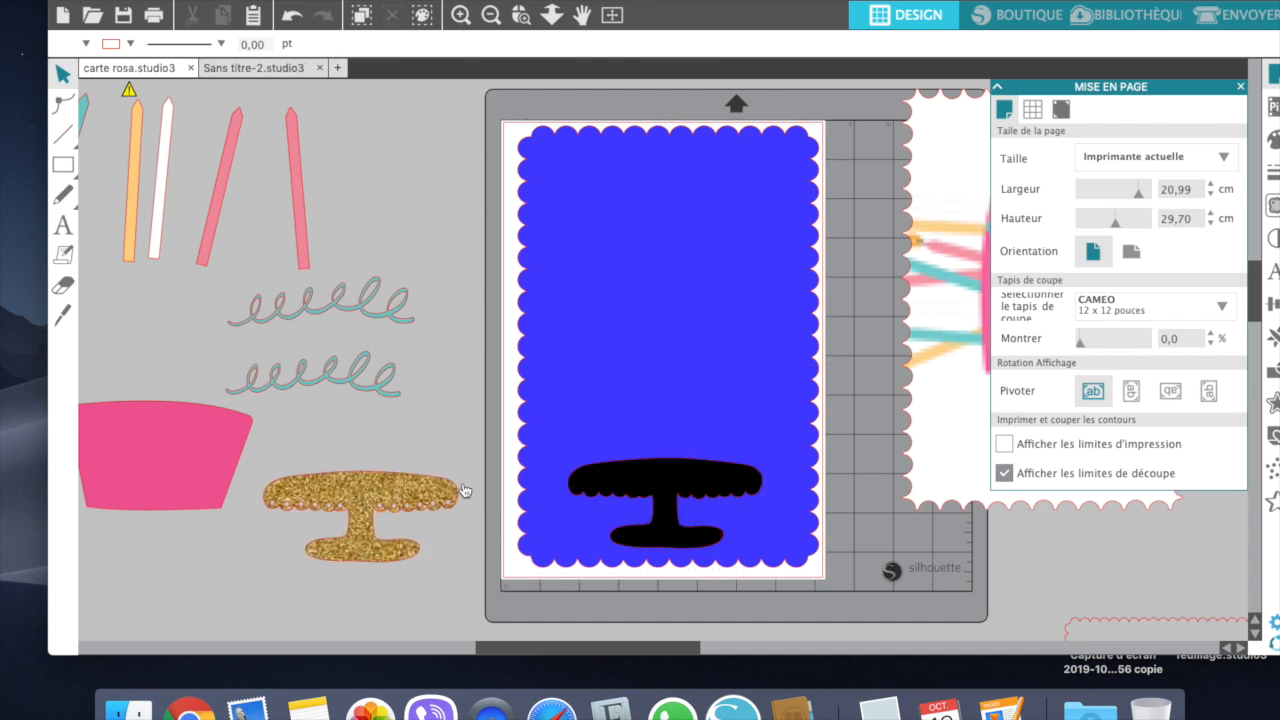
left_click(613, 483)
left_click_drag(613, 483, 345, 117)
left_click(250, 252)
scroll(246, 252, "left", 5)
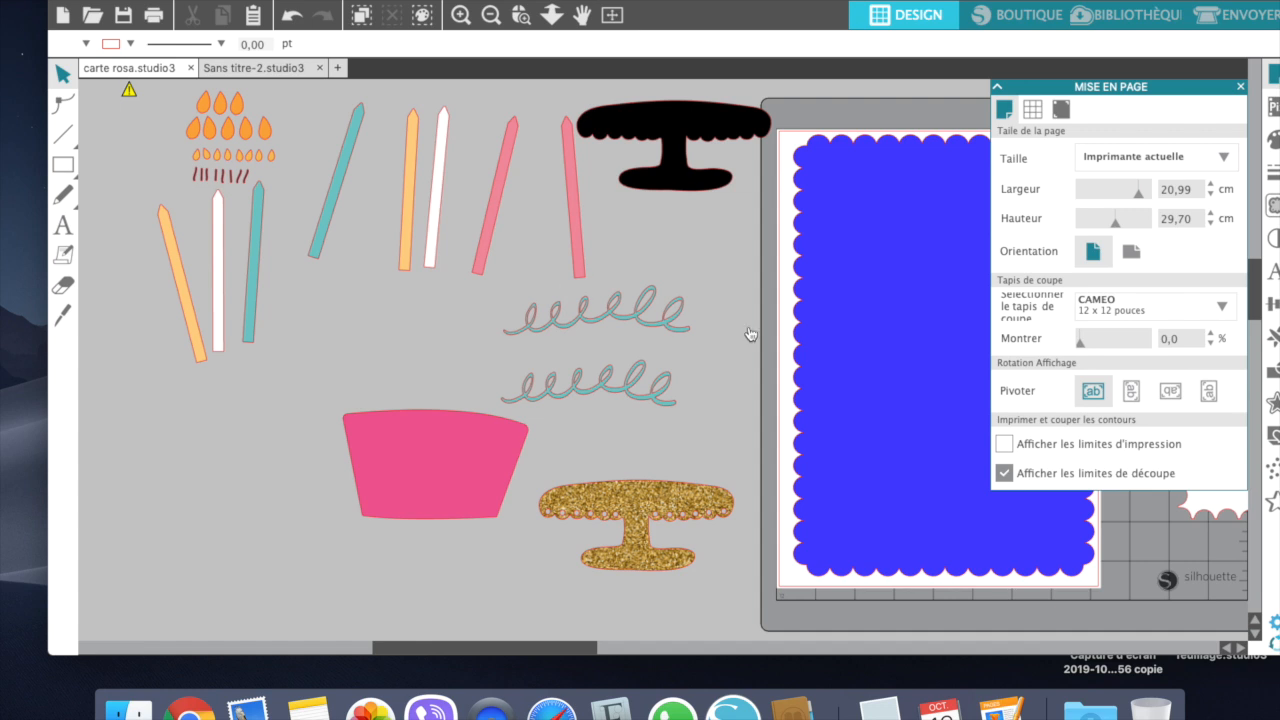
scroll(834, 360, "right", 3)
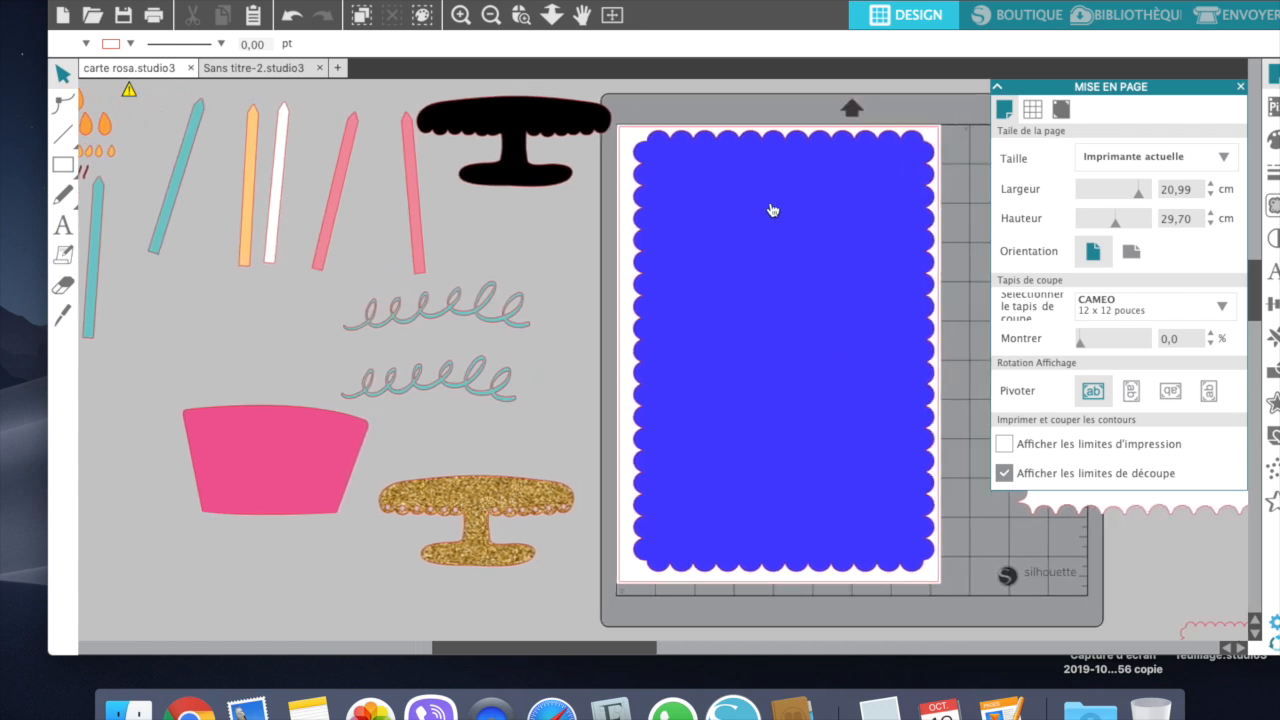
Back in Sans titre-2.studio3, move the pink cake body and the two pink candles off the page beside the other pieces
left_click(286, 70)
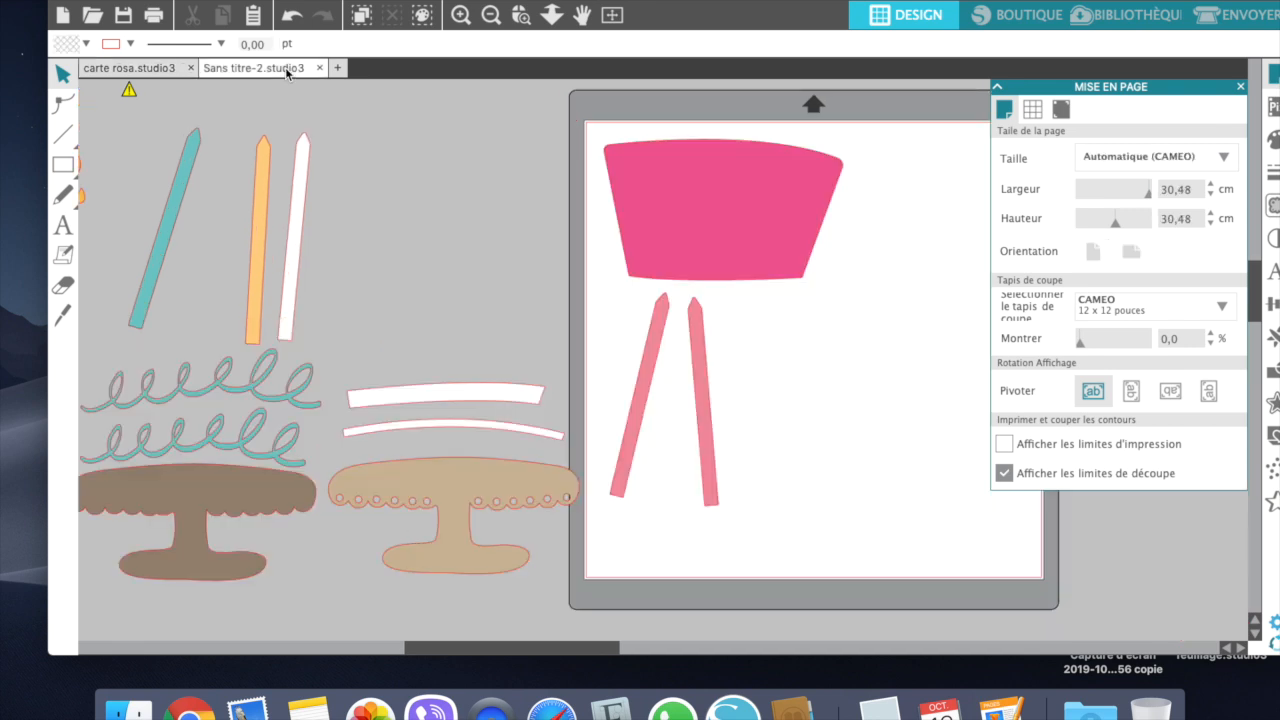
left_click_drag(703, 220, 432, 196)
left_click(594, 391)
left_click_drag(640, 408, 389, 346)
left_click_drag(700, 394, 475, 355)
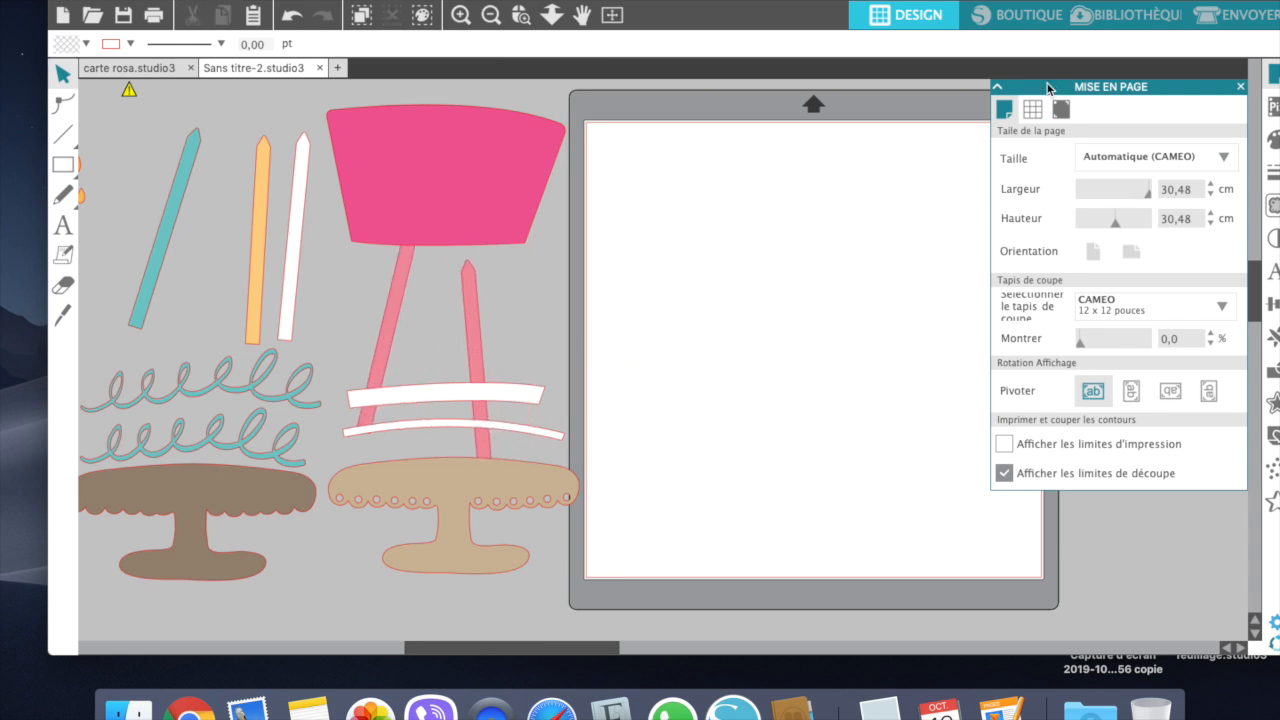
Set the page size to Imprimante actuelle in portrait orientation
left_click(1166, 166)
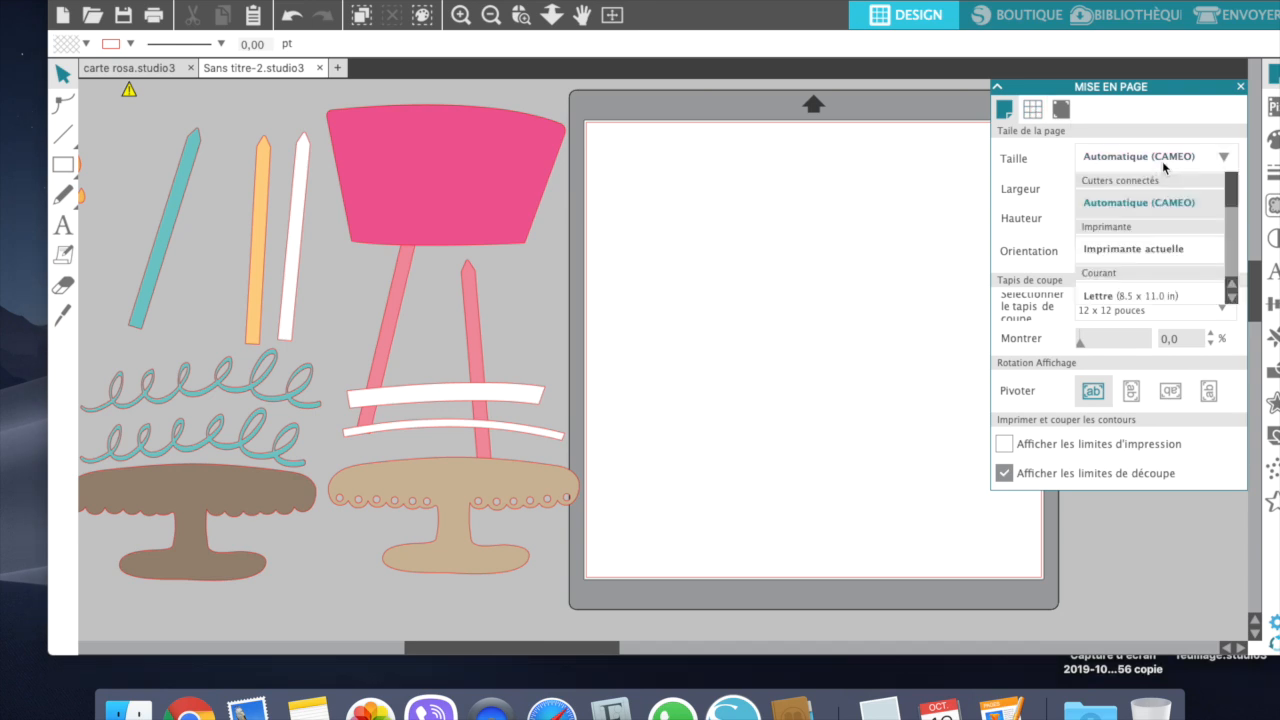
left_click(1150, 249)
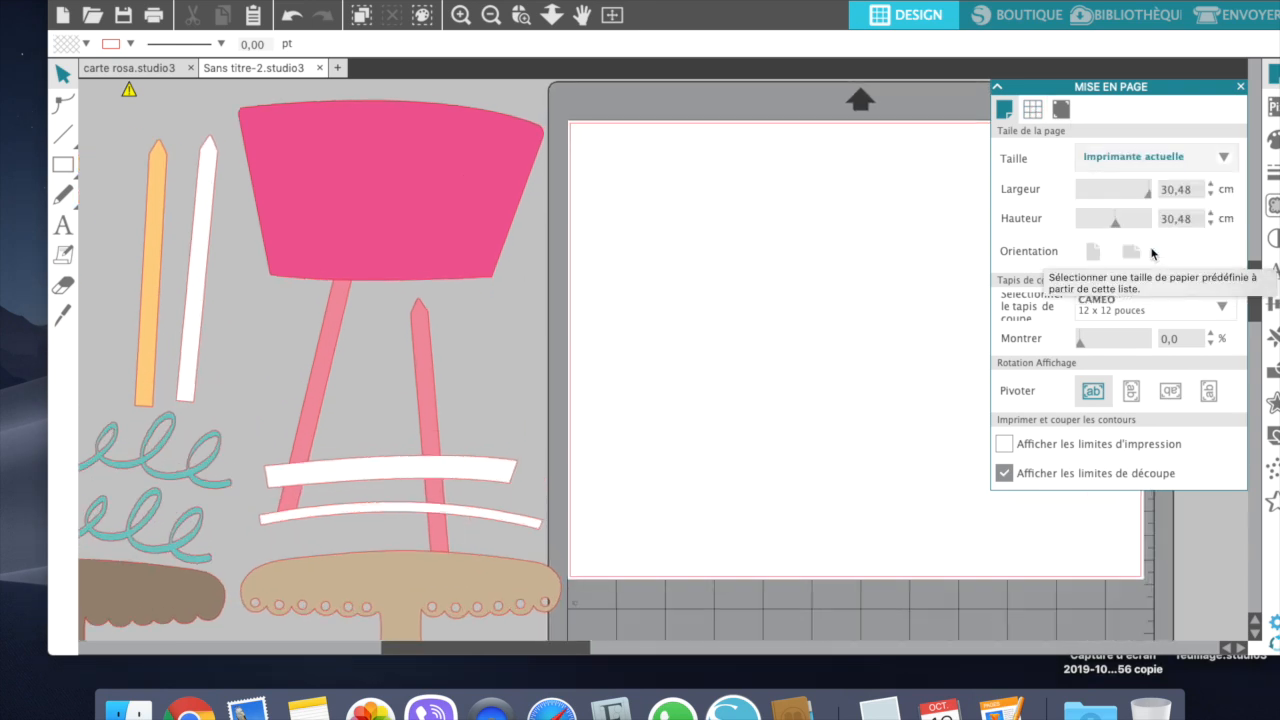
left_click(1093, 251)
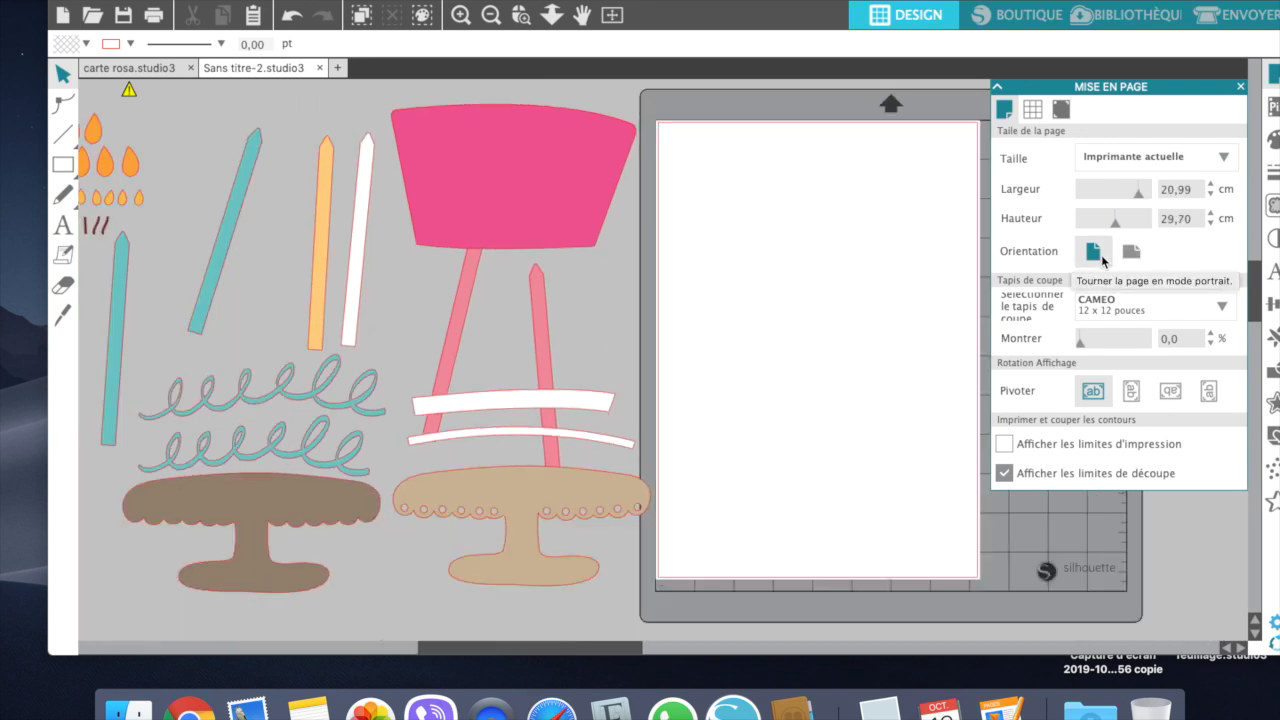
Search the library for "scal" and insert the pink nested scallop rectangles design
left_click_drag(1118, 40, 983, 58)
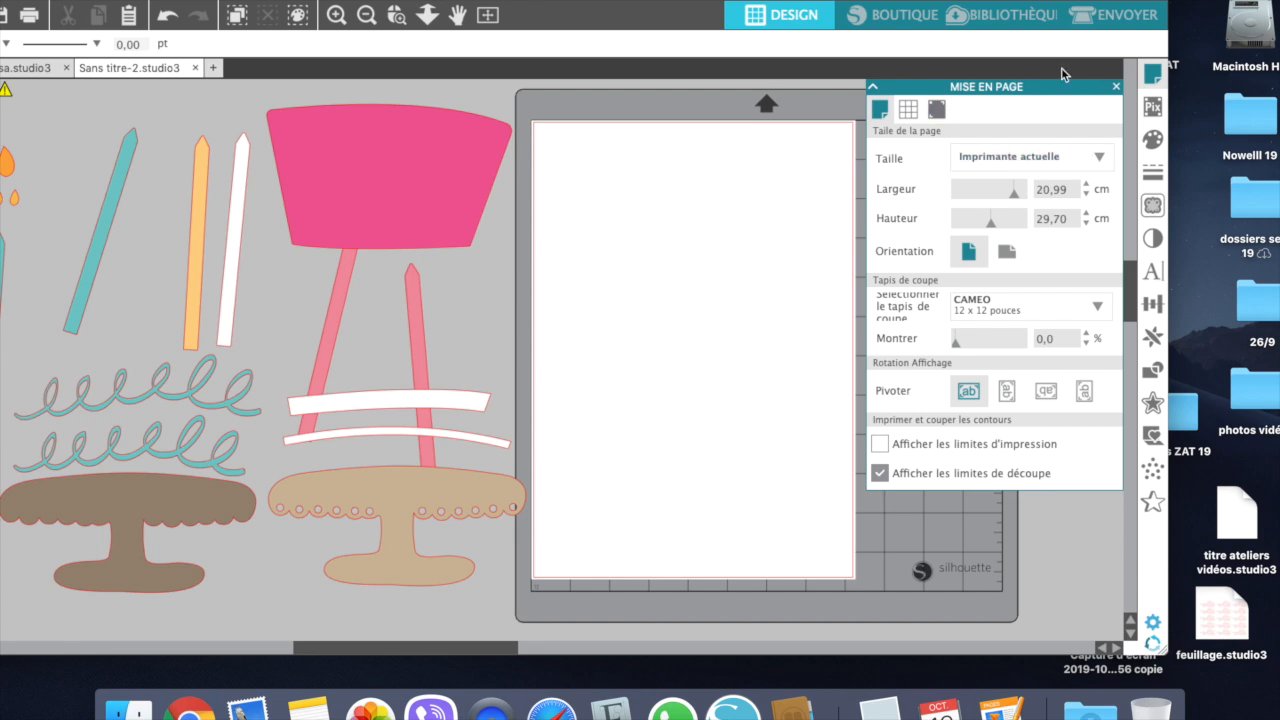
left_click(1030, 18)
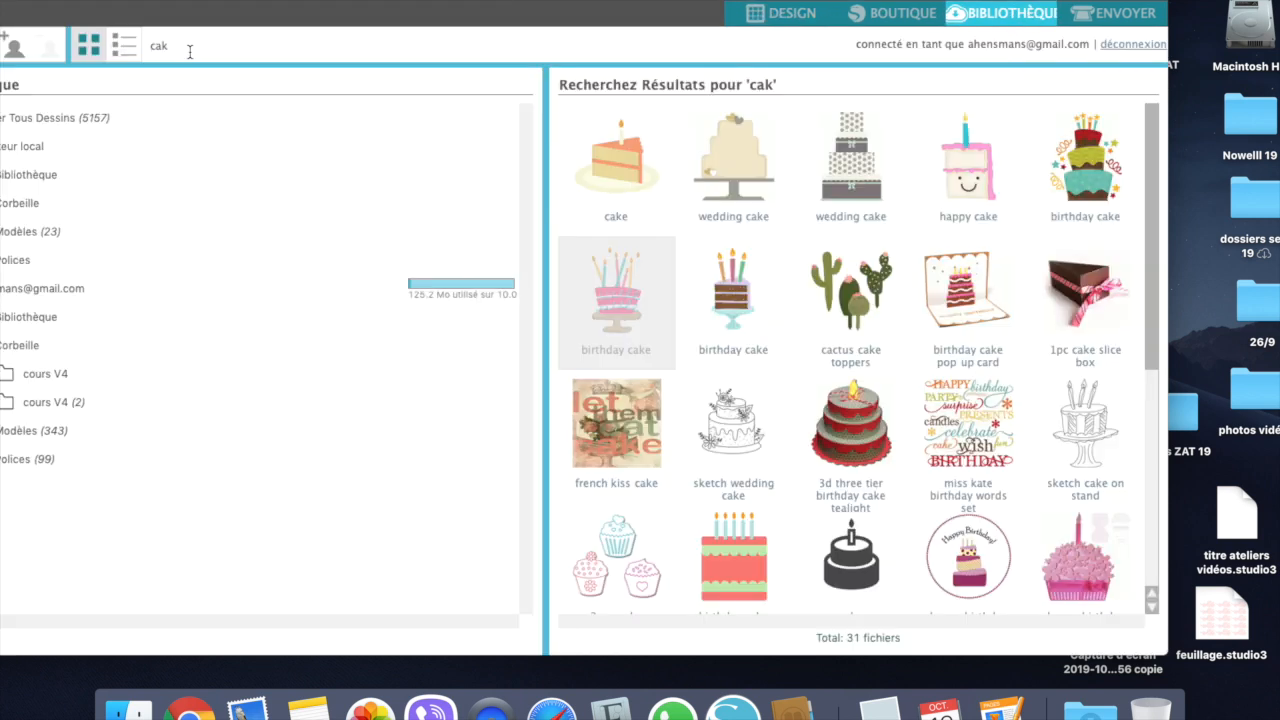
left_click_drag(183, 47, 118, 47)
type("scal")
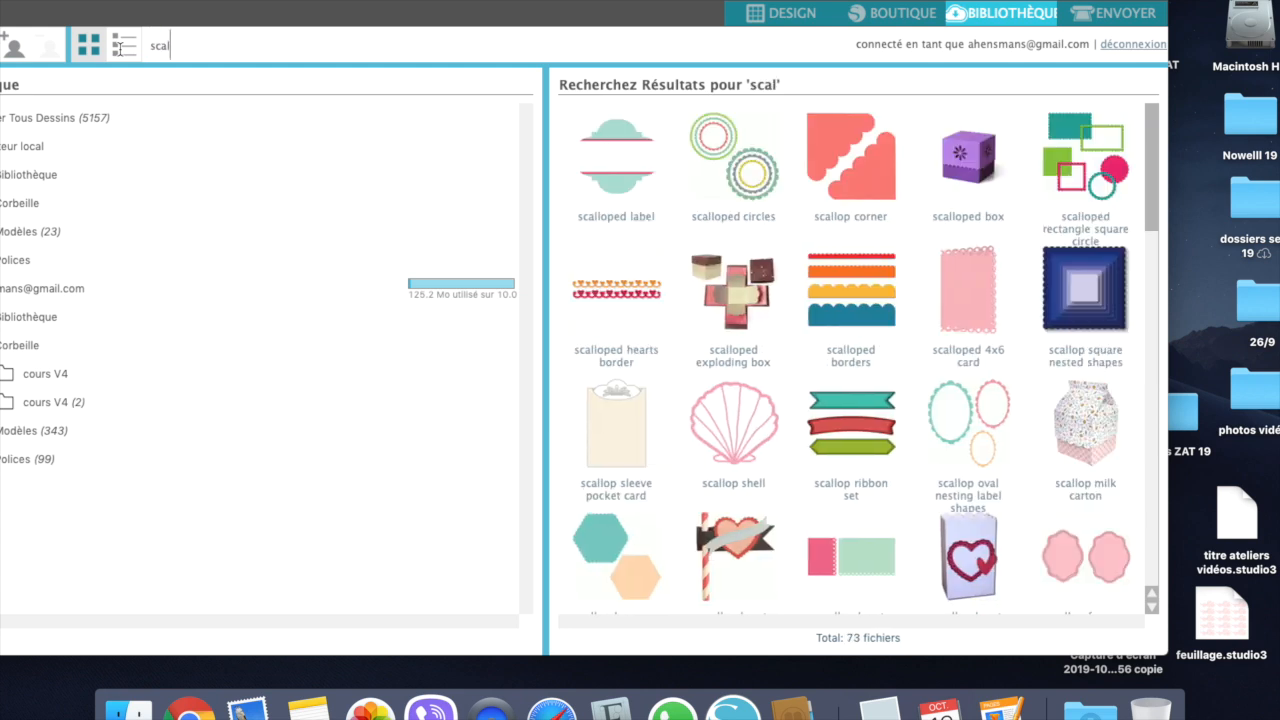
scroll(929, 242, "down", 5)
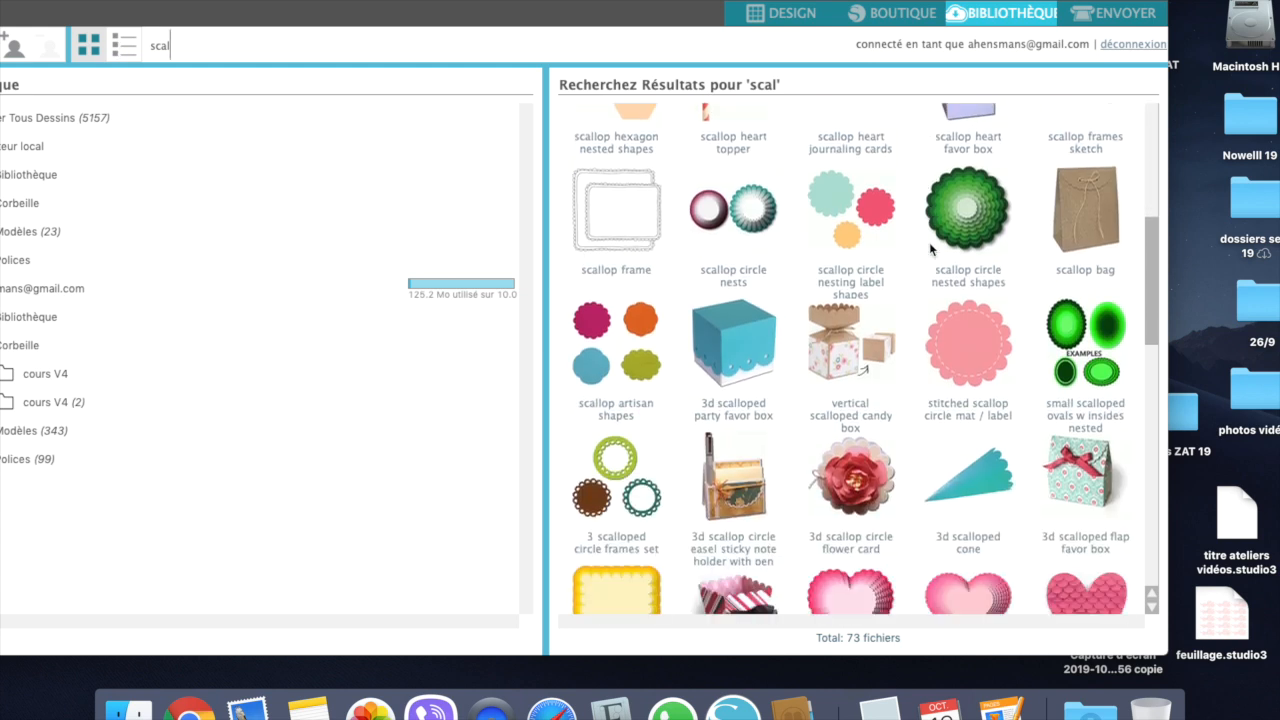
scroll(929, 242, "down", 4)
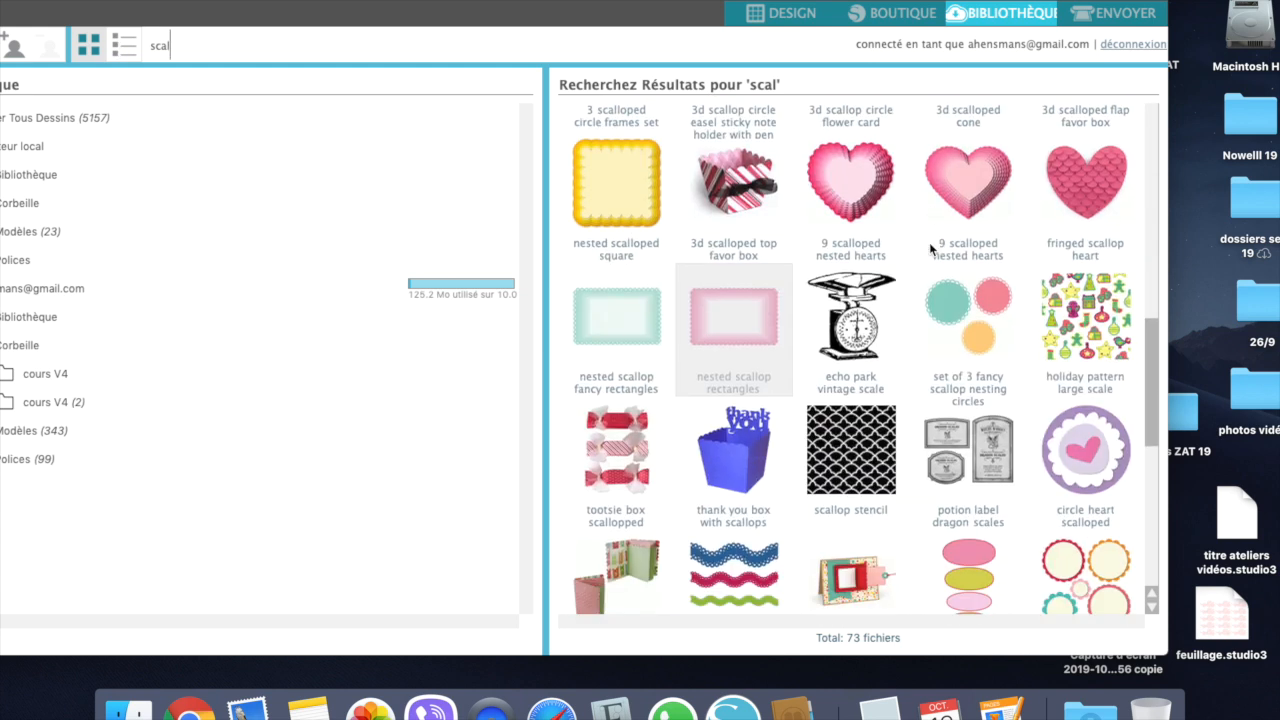
double_click(732, 316)
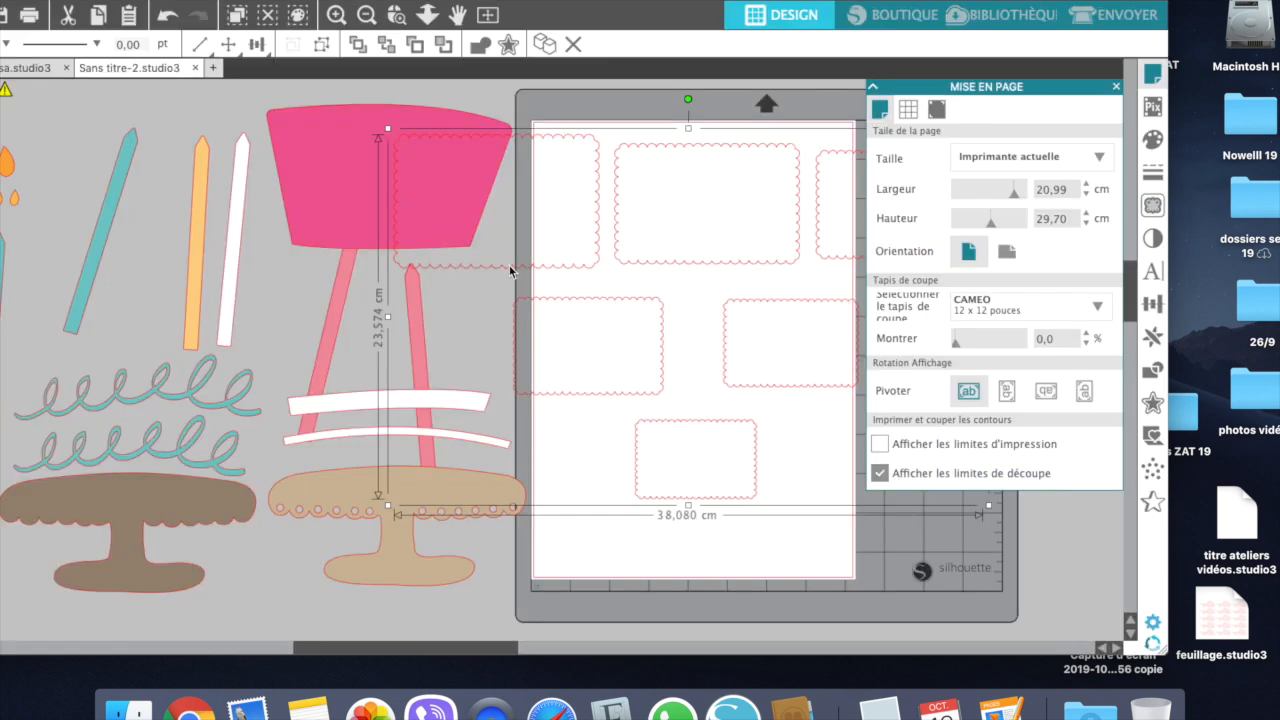
Move the scalloped rectangles to the right so the largest one lies on the page, and ungroup them
left_click_drag(509, 272, 695, 272)
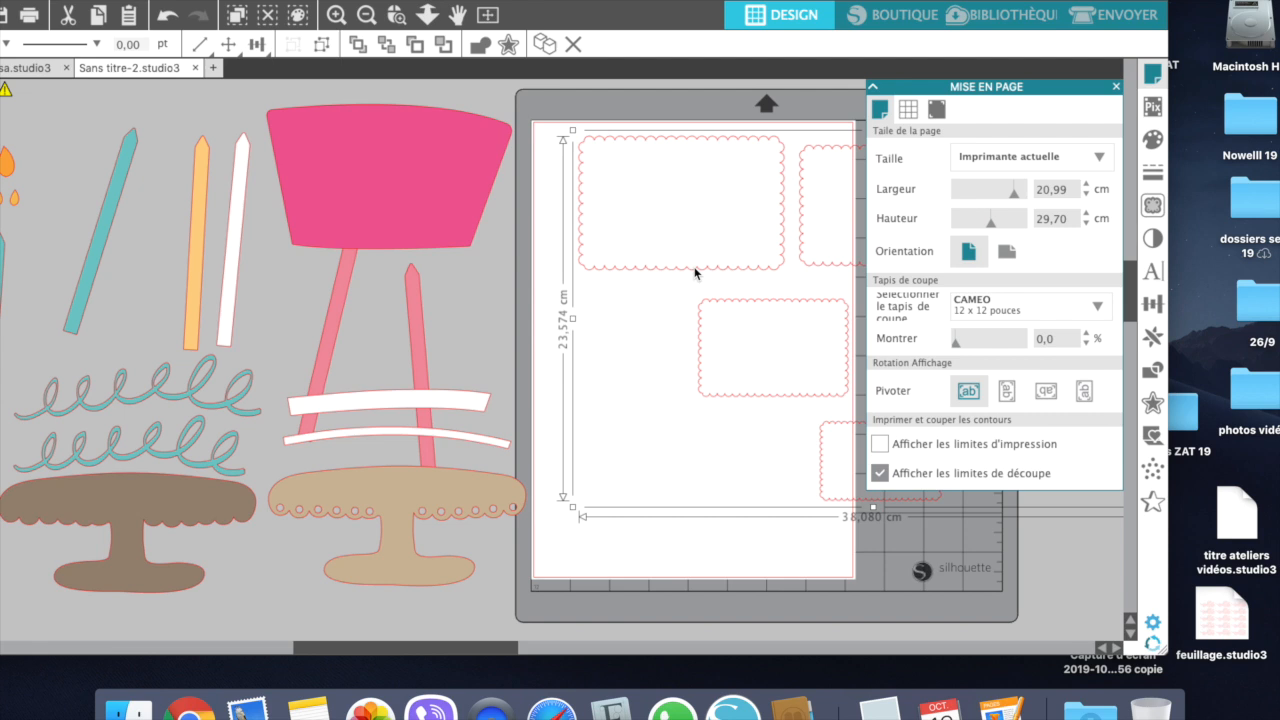
right_click(695, 272)
left_click(730, 537)
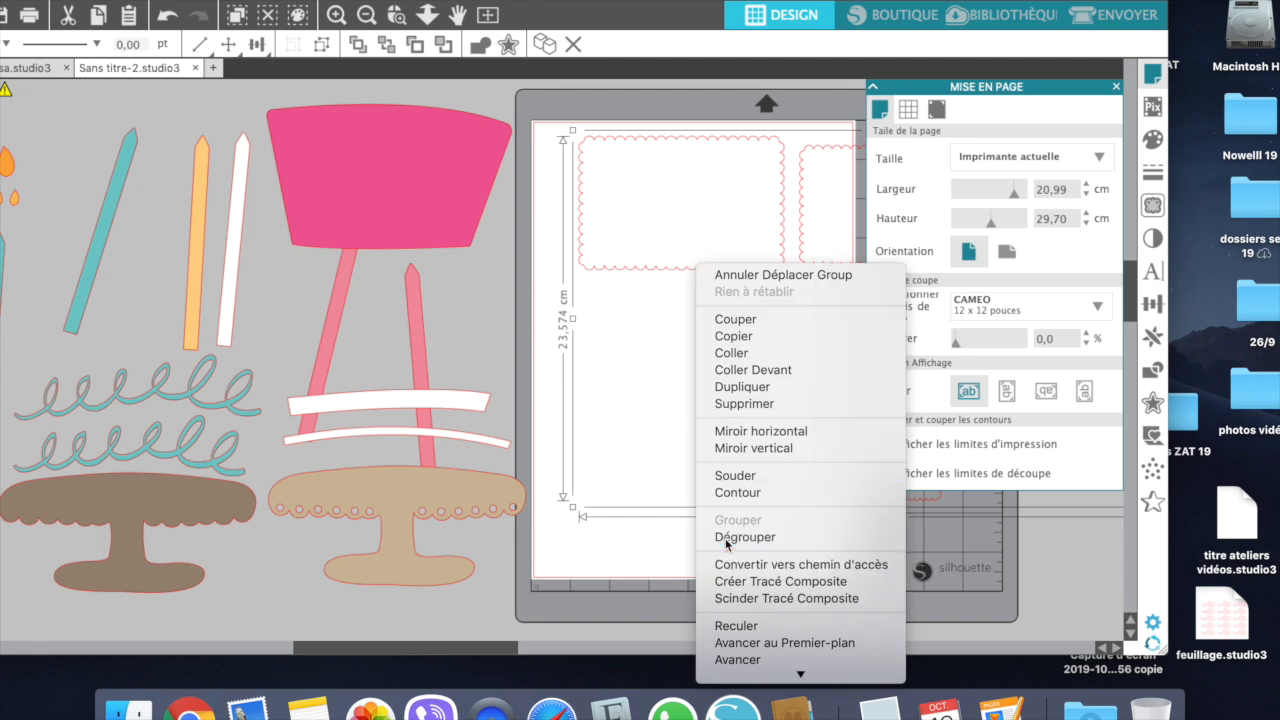
Delete all the smaller scalloped rectangles, keeping only the largest one on the page
scroll(708, 500, "right", 5)
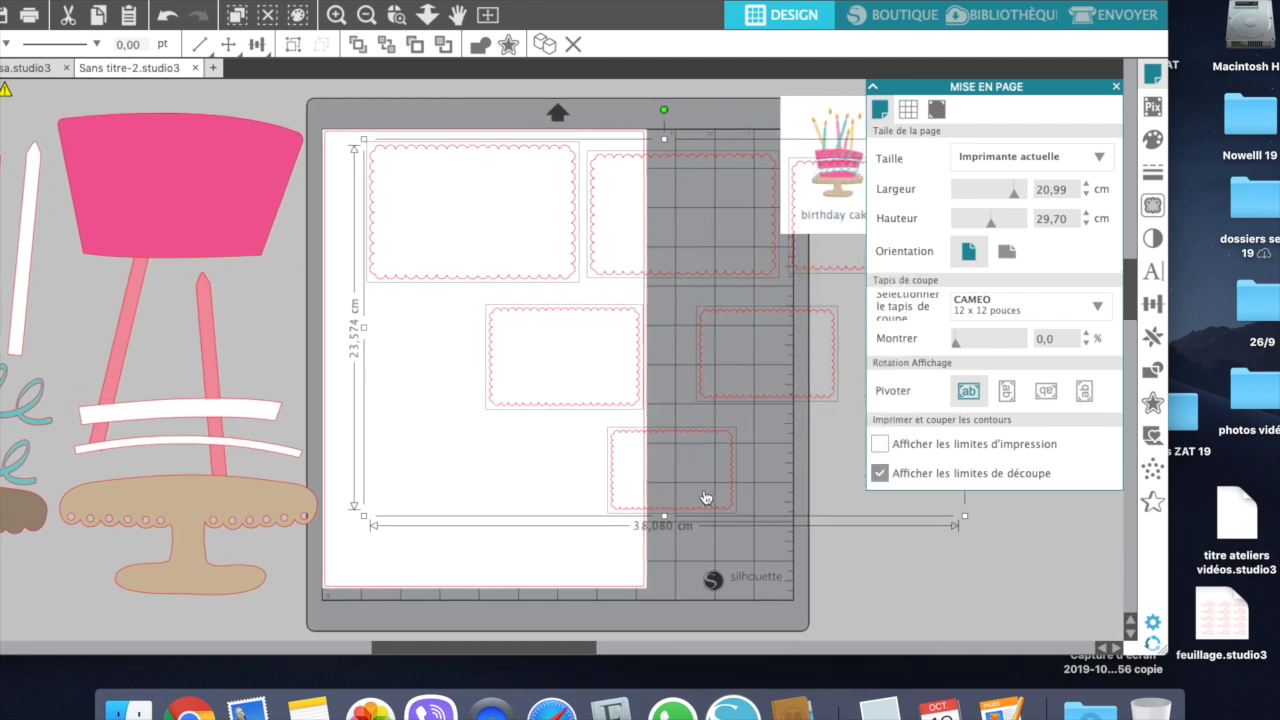
left_click(881, 580)
left_click(640, 276)
key("Delete")
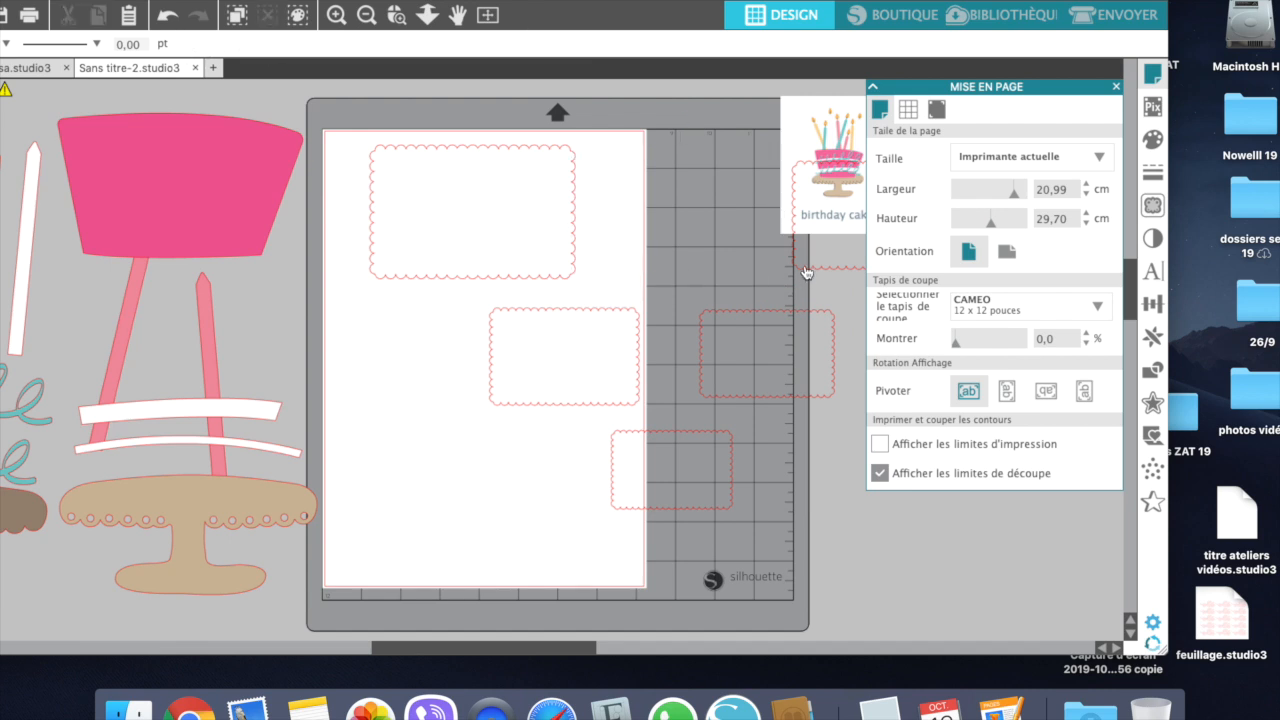
left_click(806, 271)
key("Delete")
left_click(790, 311)
key("Delete")
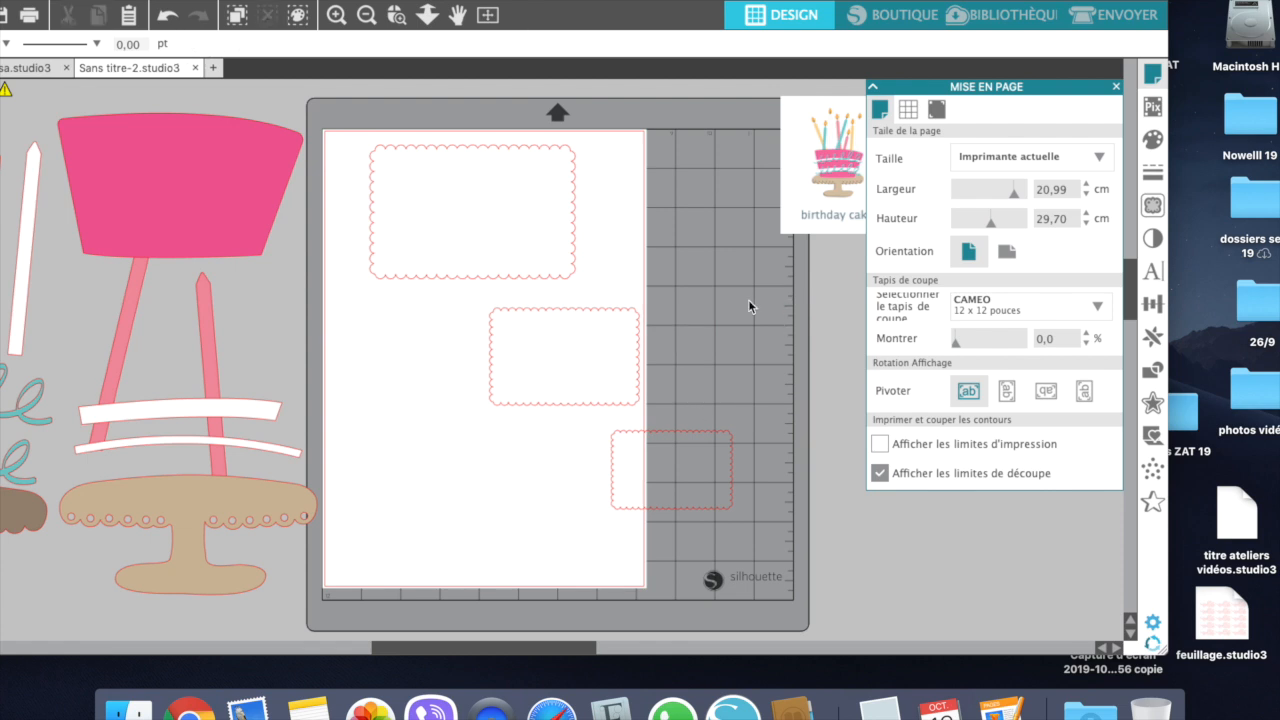
left_click(621, 314)
key("Delete")
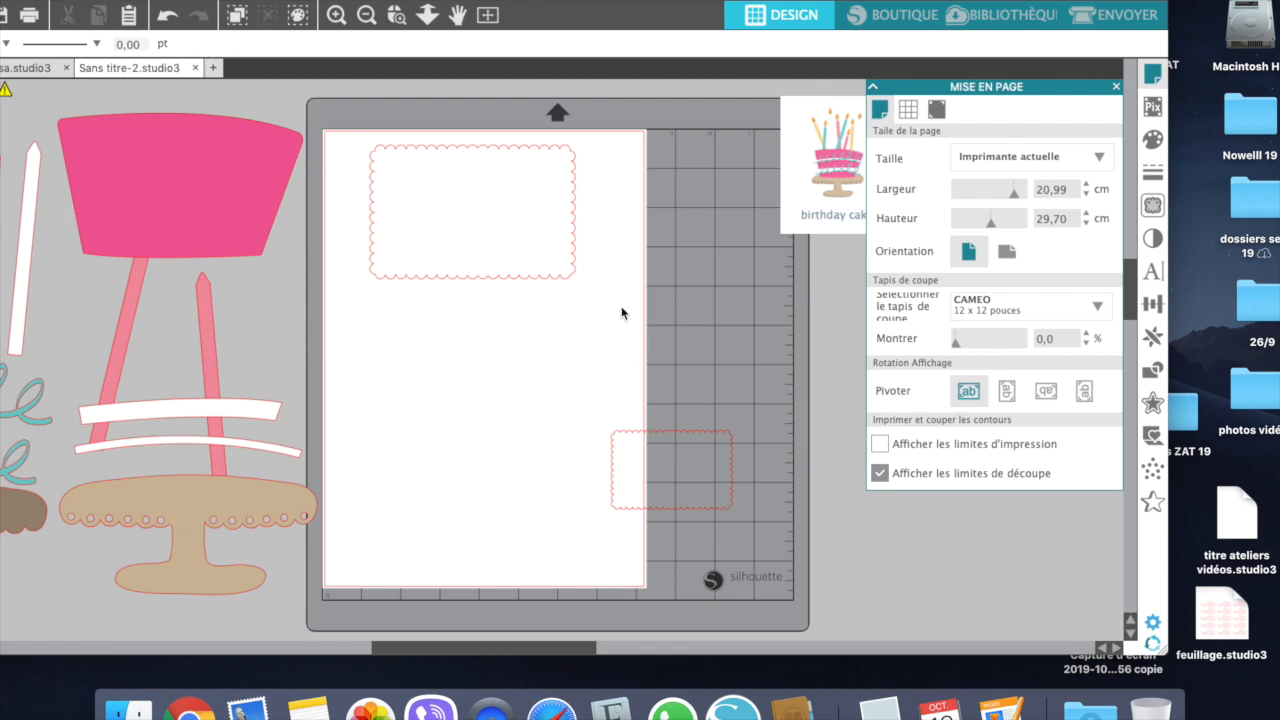
left_click(683, 436)
key("Delete")
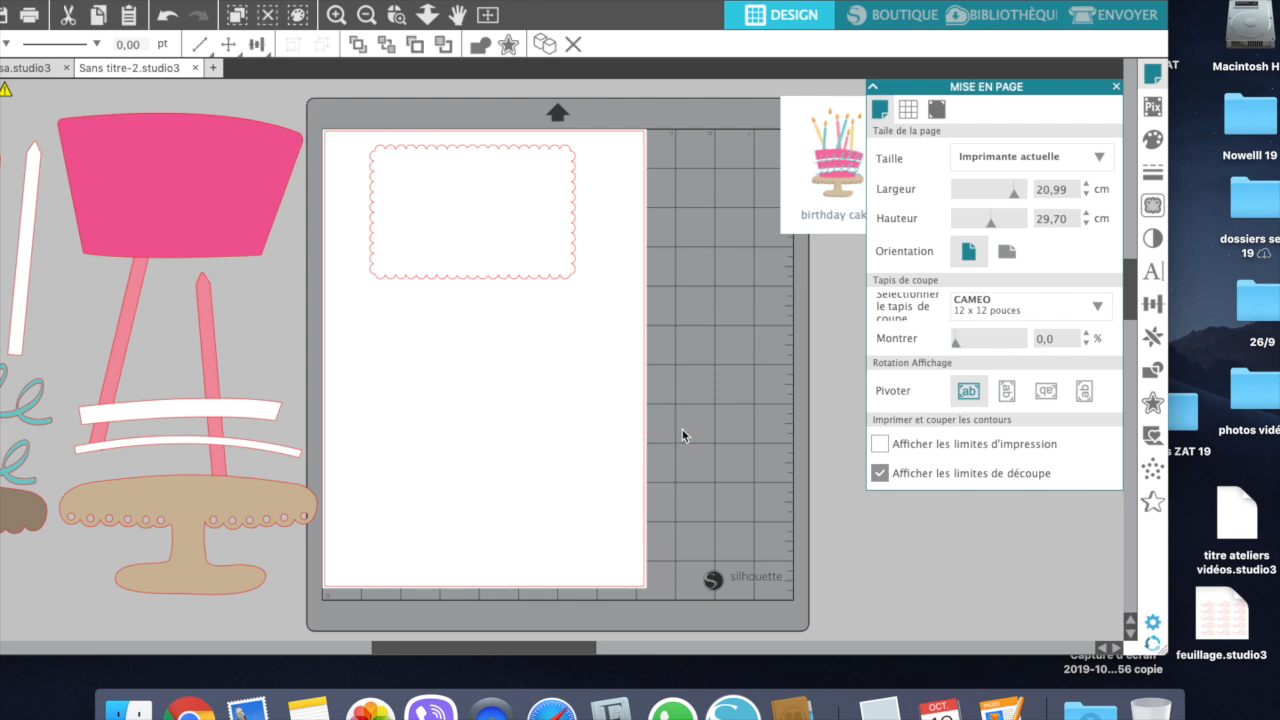
Rotate the remaining scalloped rectangle 90 degrees so it stands upright
left_click(510, 153)
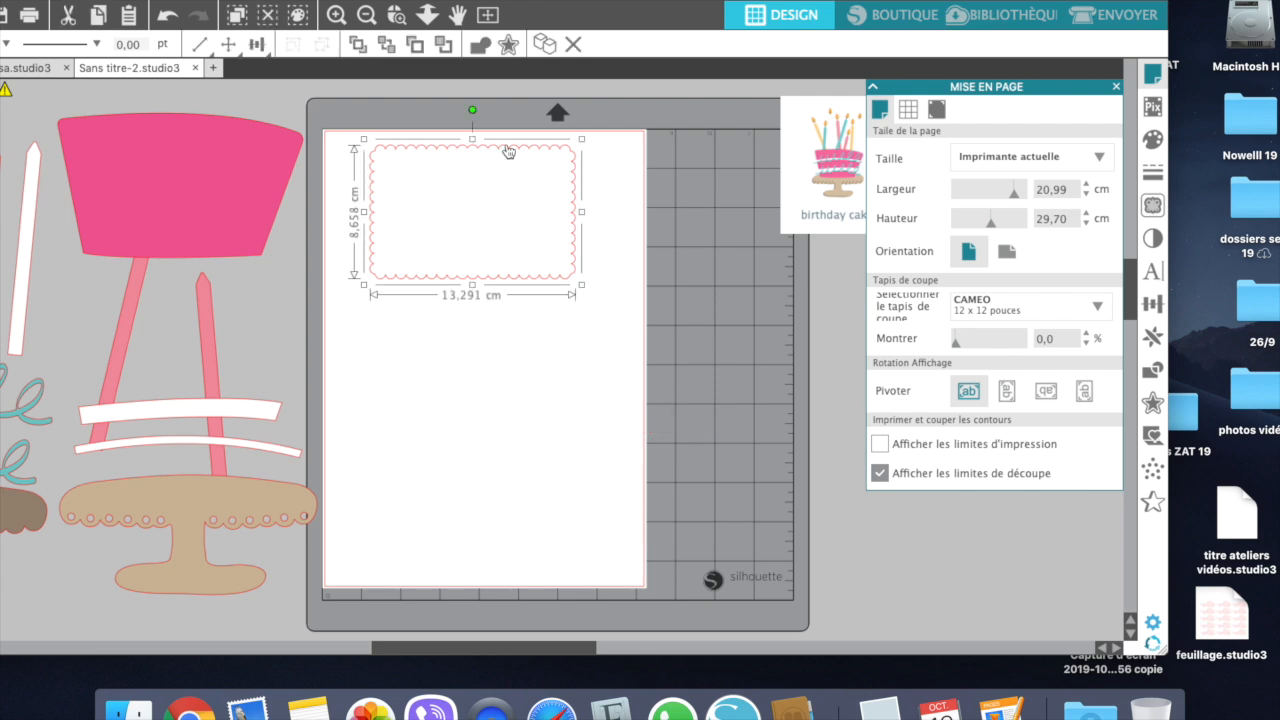
right_click(471, 113)
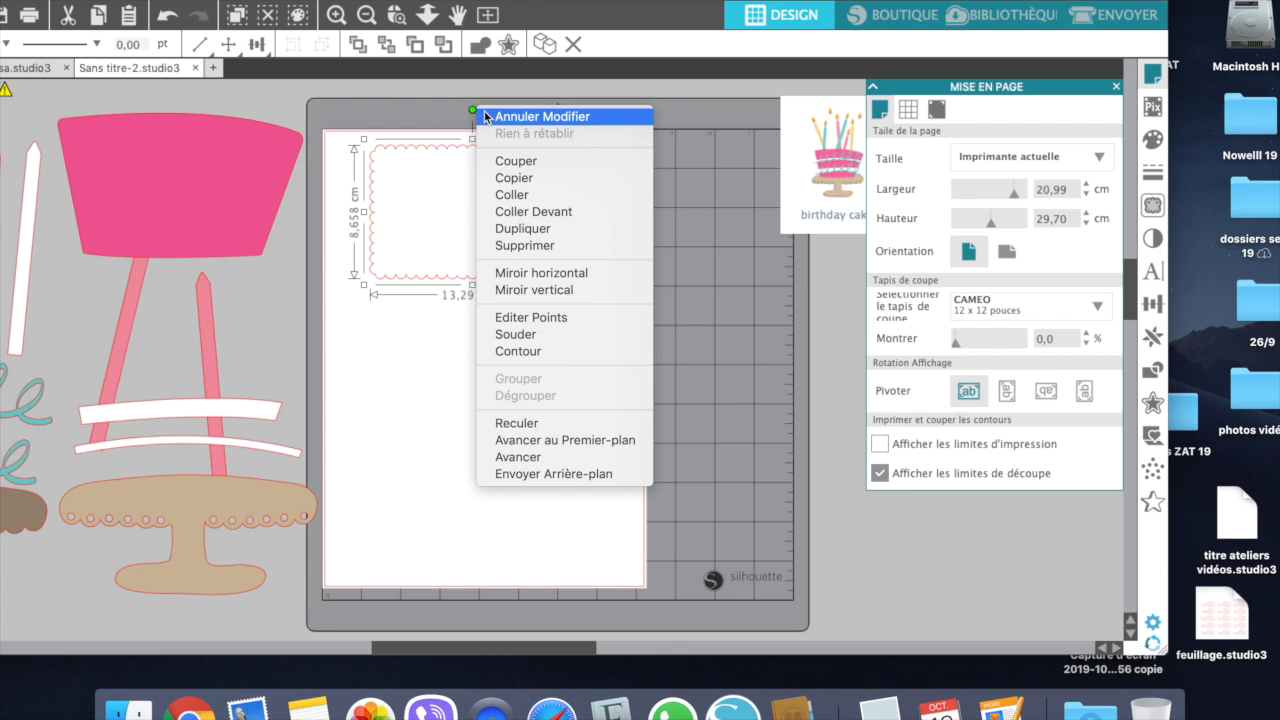
left_click(472, 114)
left_click_drag(472, 114, 567, 182)
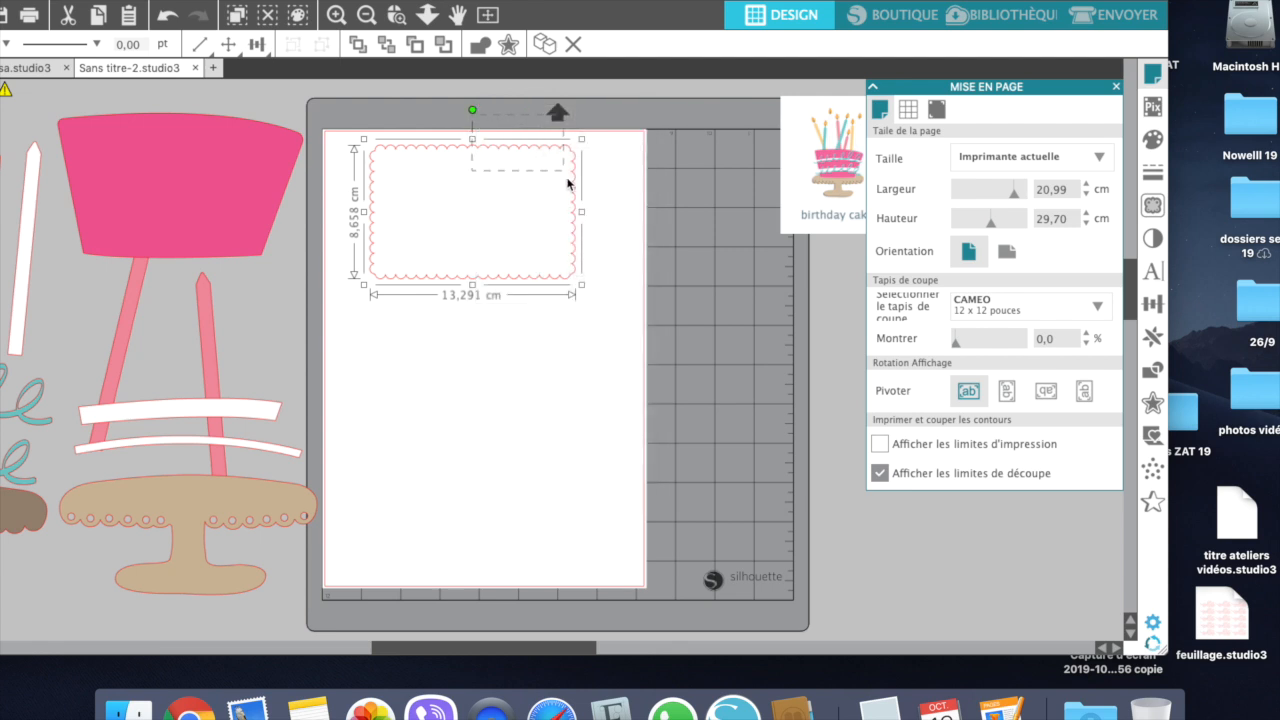
left_click_drag(474, 113, 617, 208)
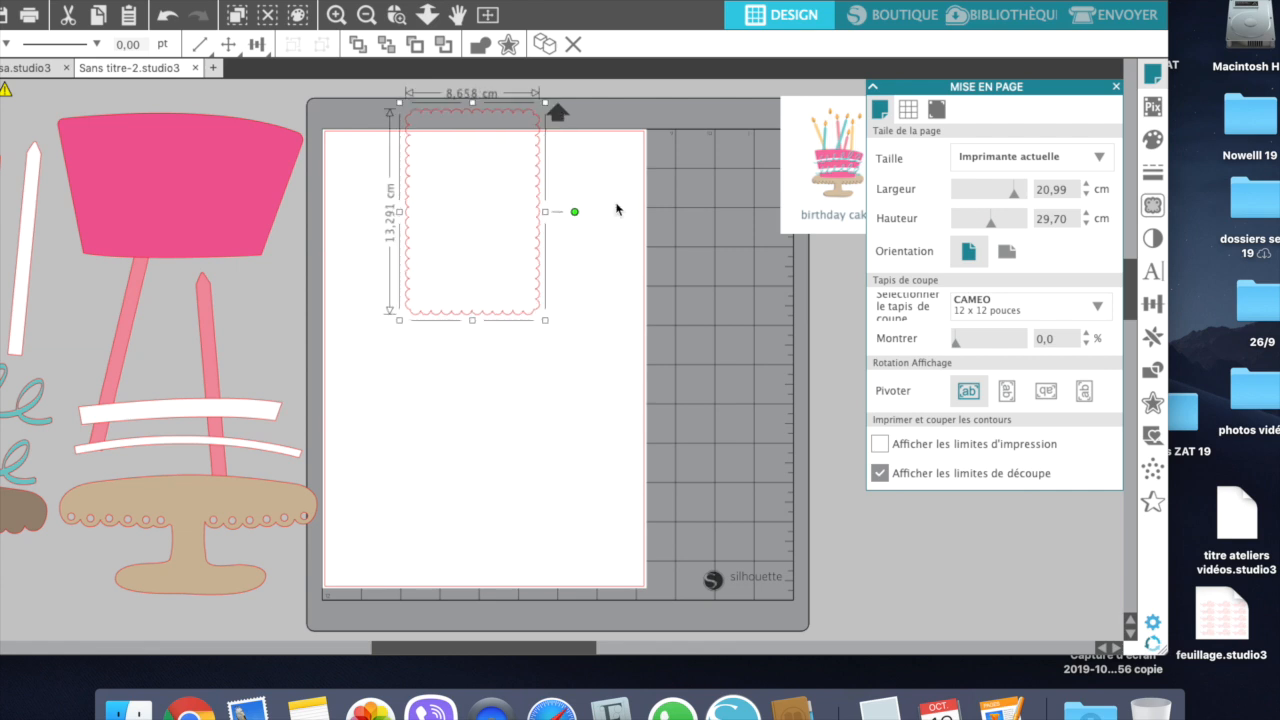
Enlarge the scalloped rectangle to about 18.3 × 28.5 cm and position it within the page edges
left_click(541, 323)
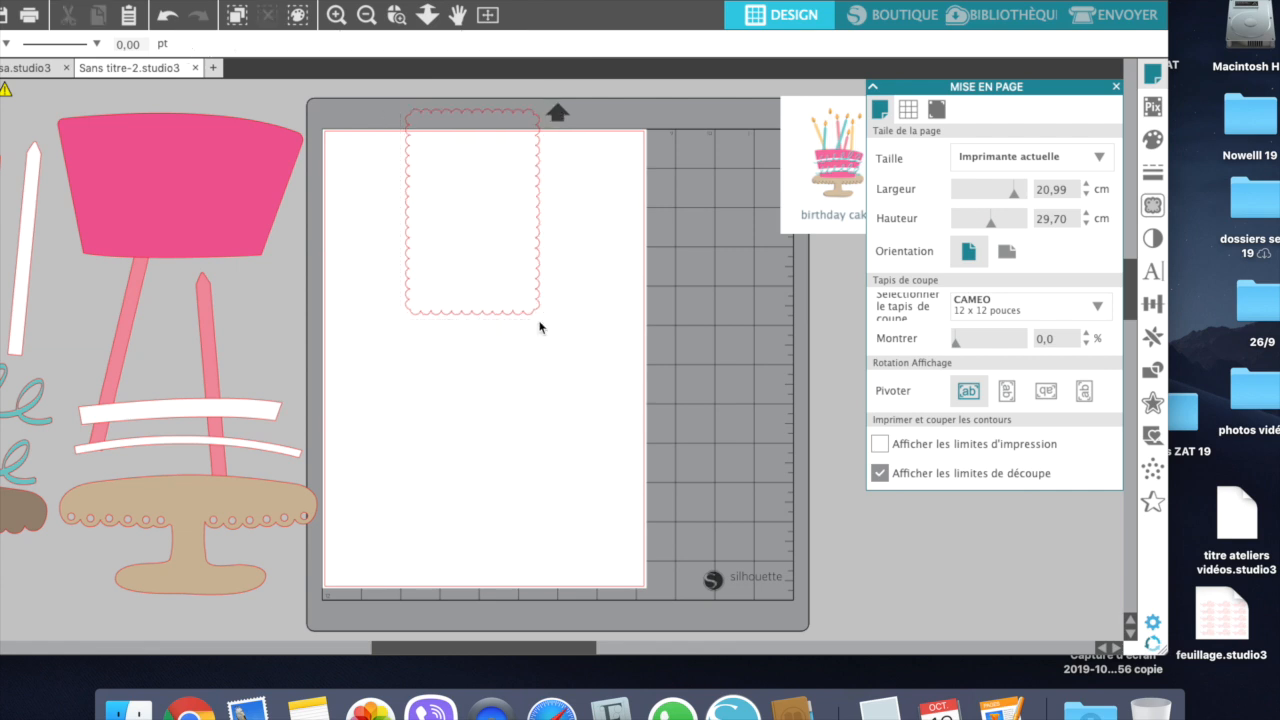
left_click(535, 315)
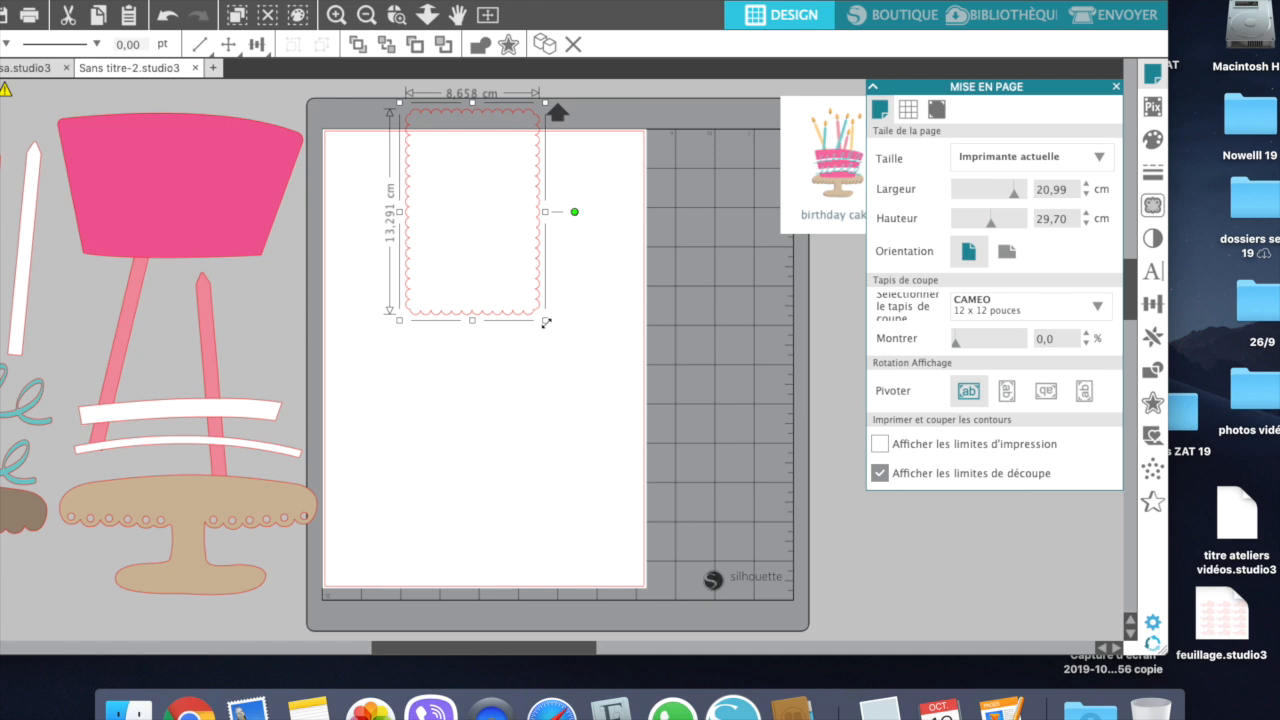
left_click_drag(546, 322, 652, 502)
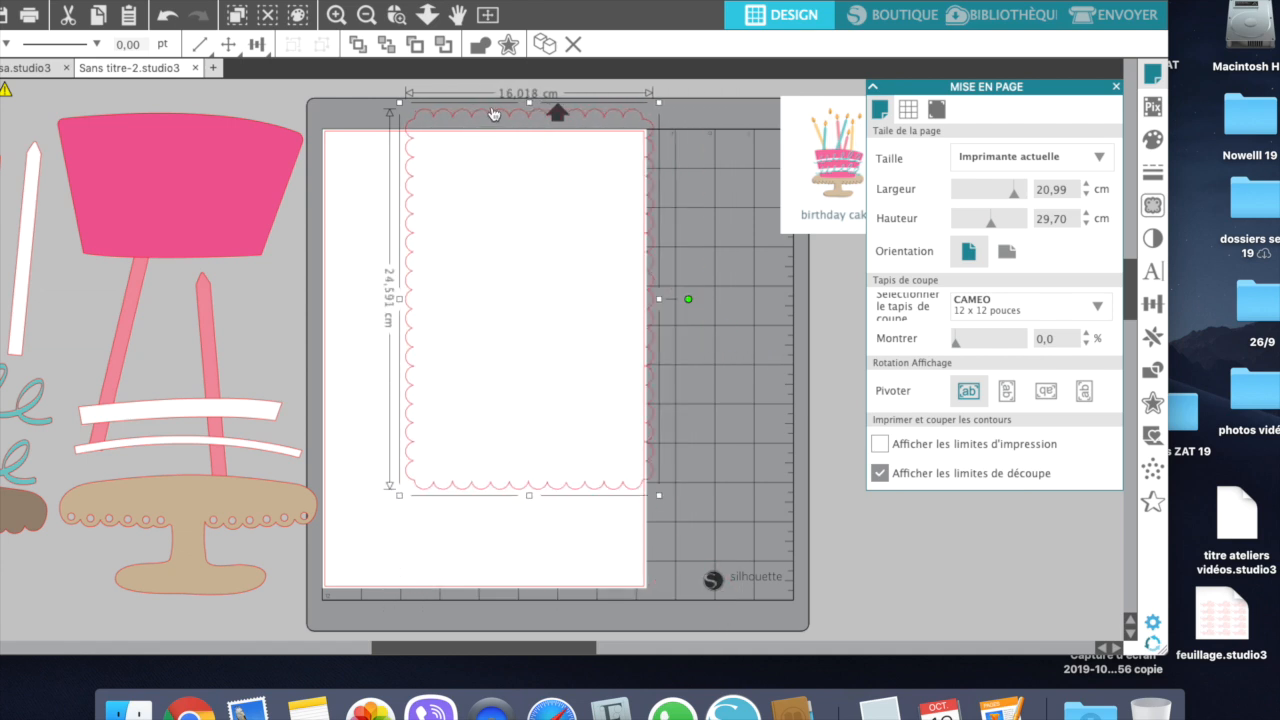
left_click_drag(484, 118, 429, 150)
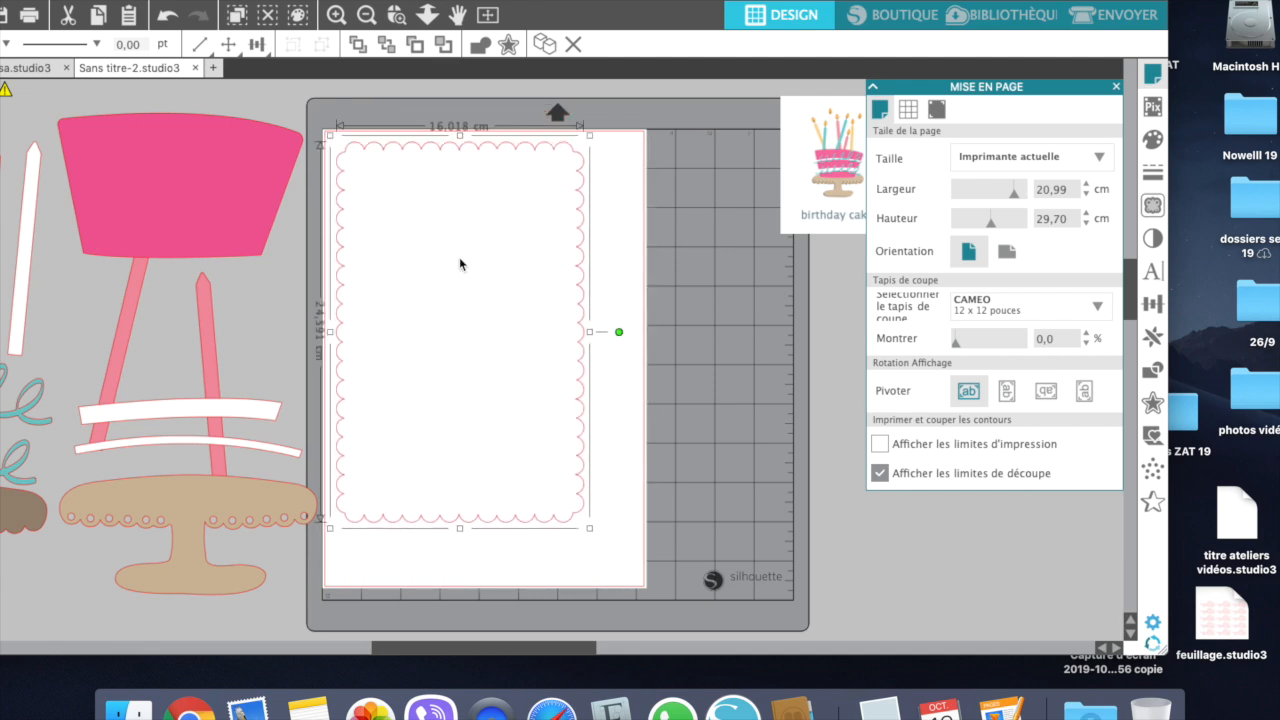
left_click_drag(591, 528, 634, 595)
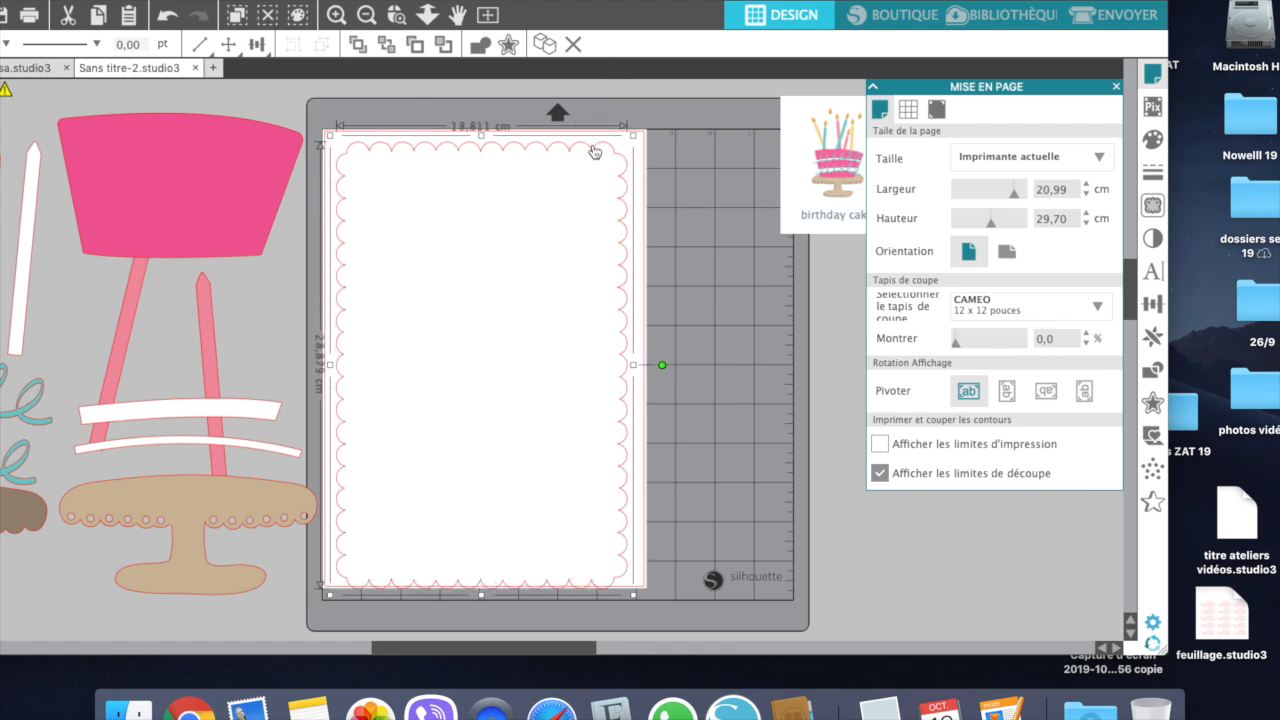
mouse_move(594, 152)
left_mouse_down()
mouse_move(598, 130)
mouse_move(596, 147)
mouse_move(622, 158)
mouse_move(641, 140)
mouse_move(619, 153)
left_mouse_up()
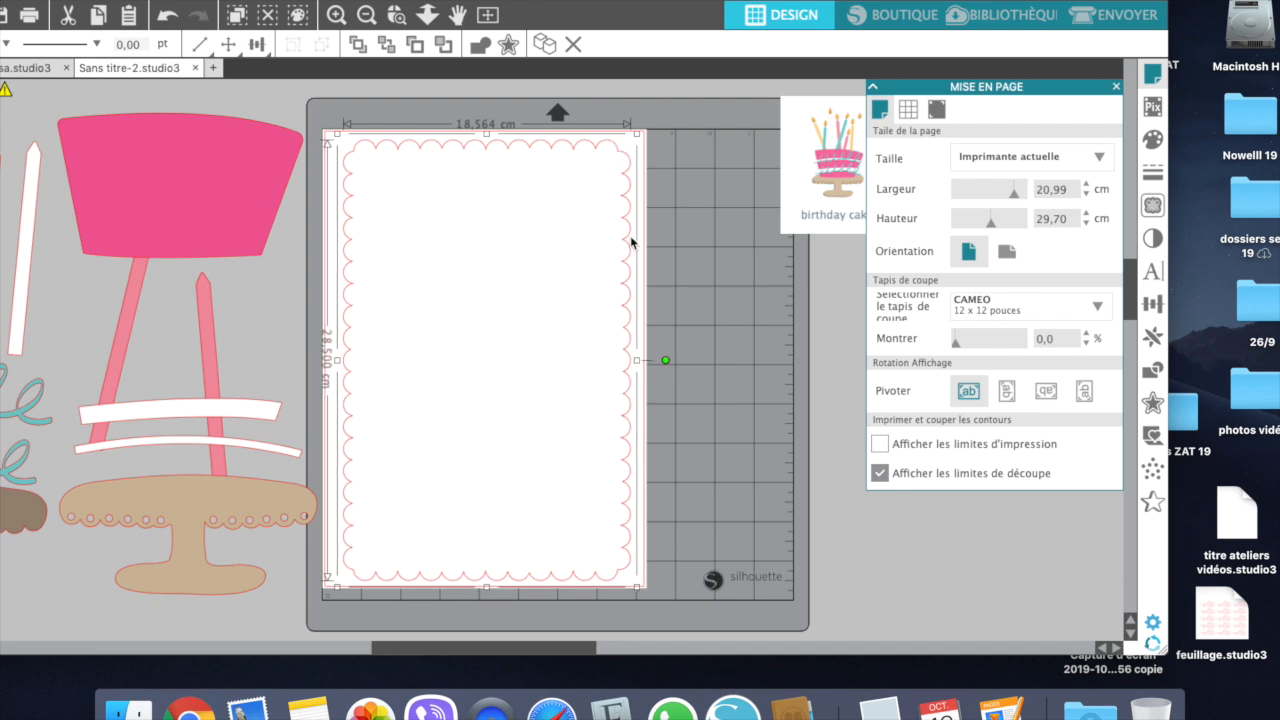
left_click_drag(637, 360, 635, 360)
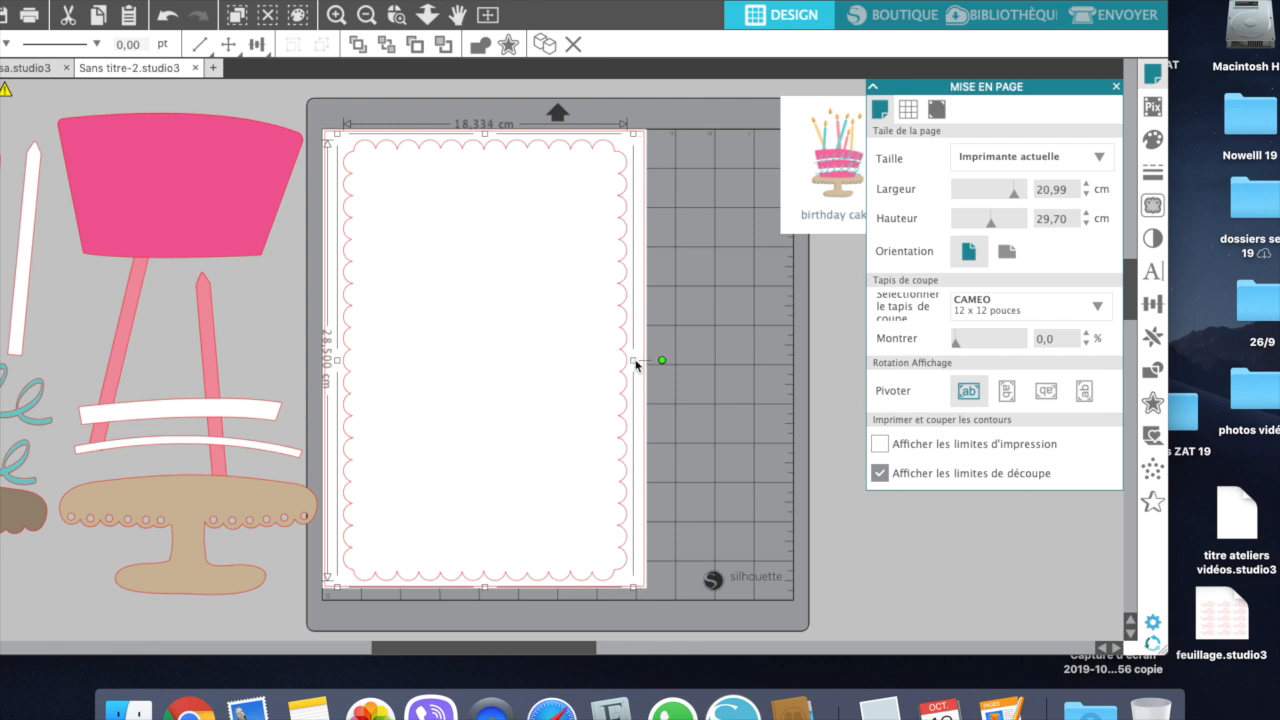
left_click_drag(455, 148, 454, 148)
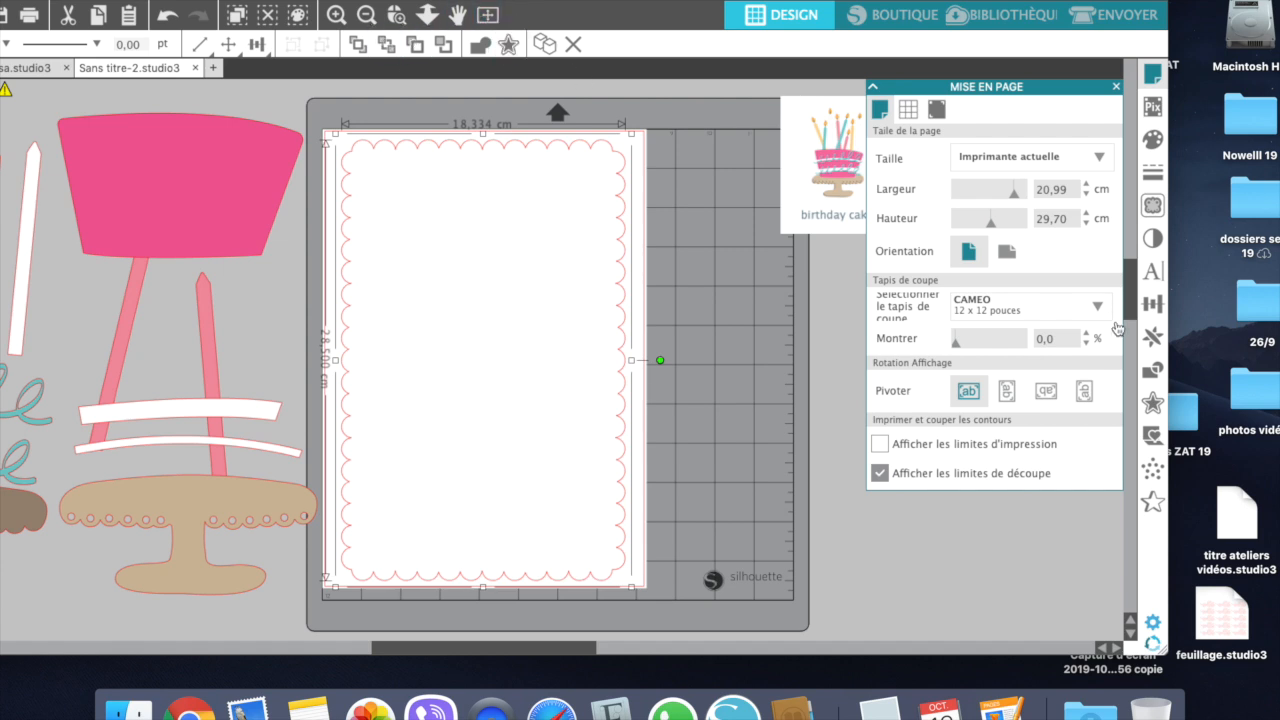
Create an internal offset of the scalloped rectangle at a distance of 0.6 cm
left_click(1155, 404)
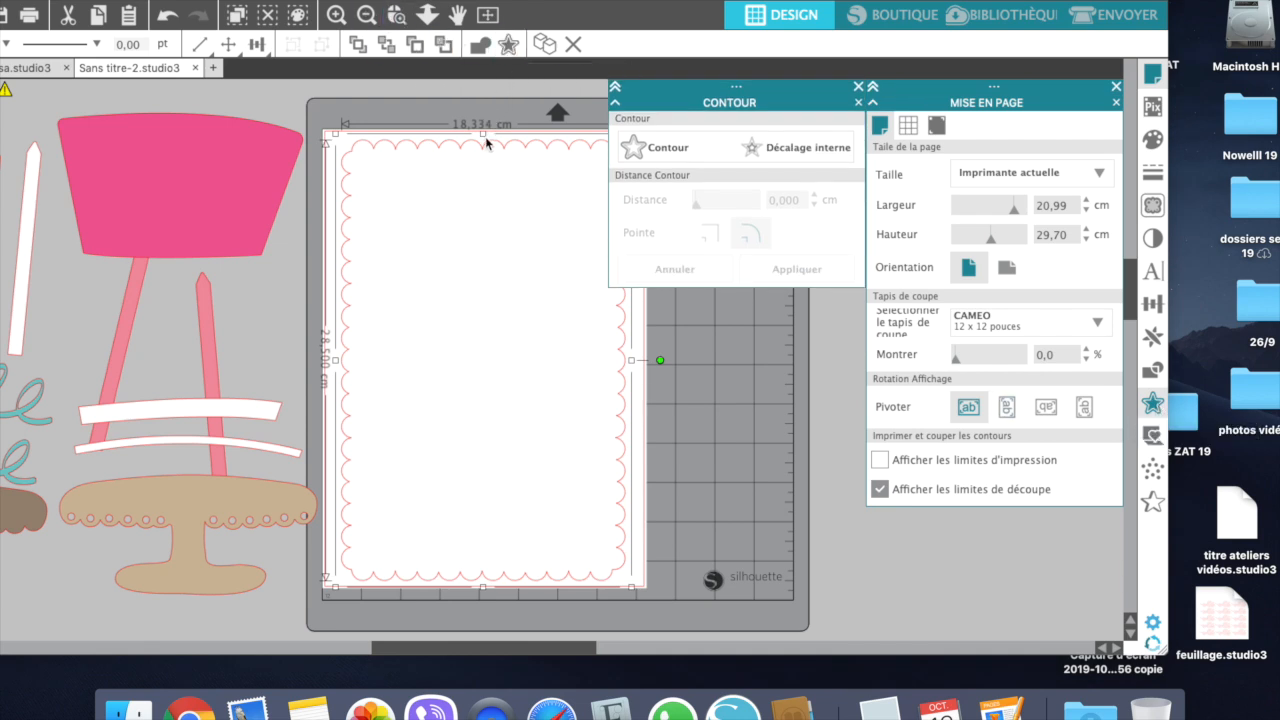
left_click(748, 152)
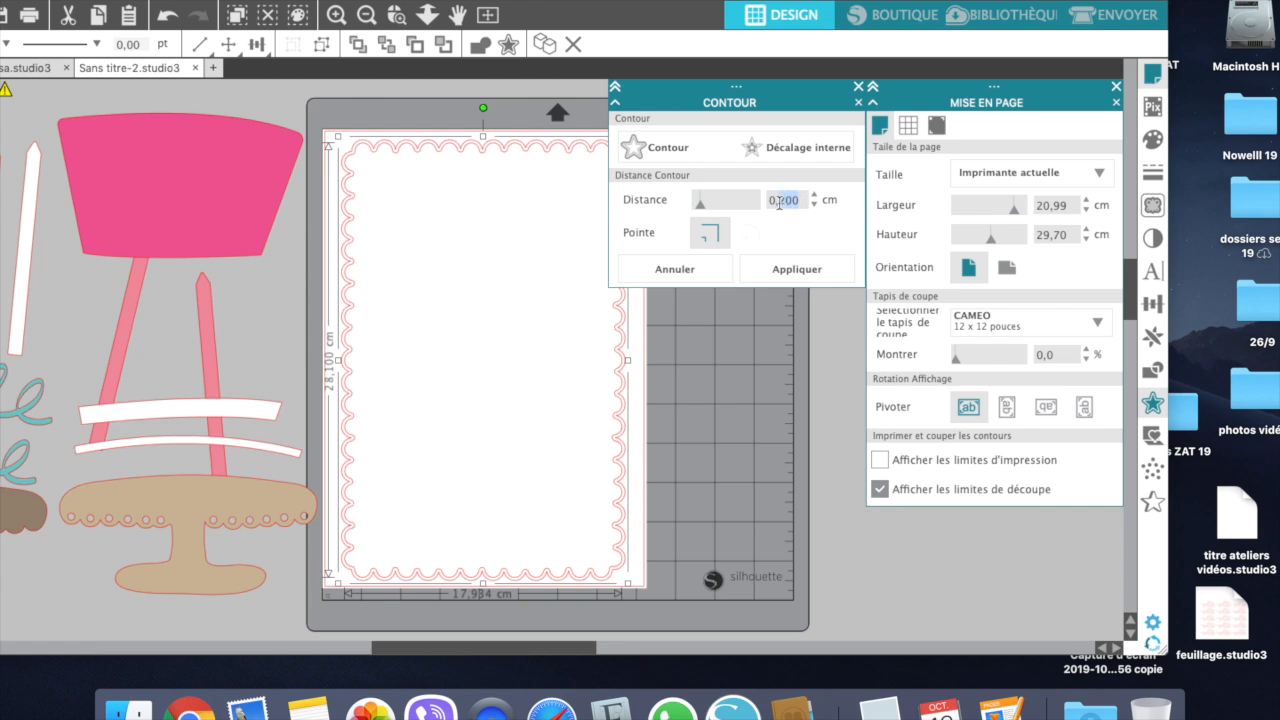
type("5")
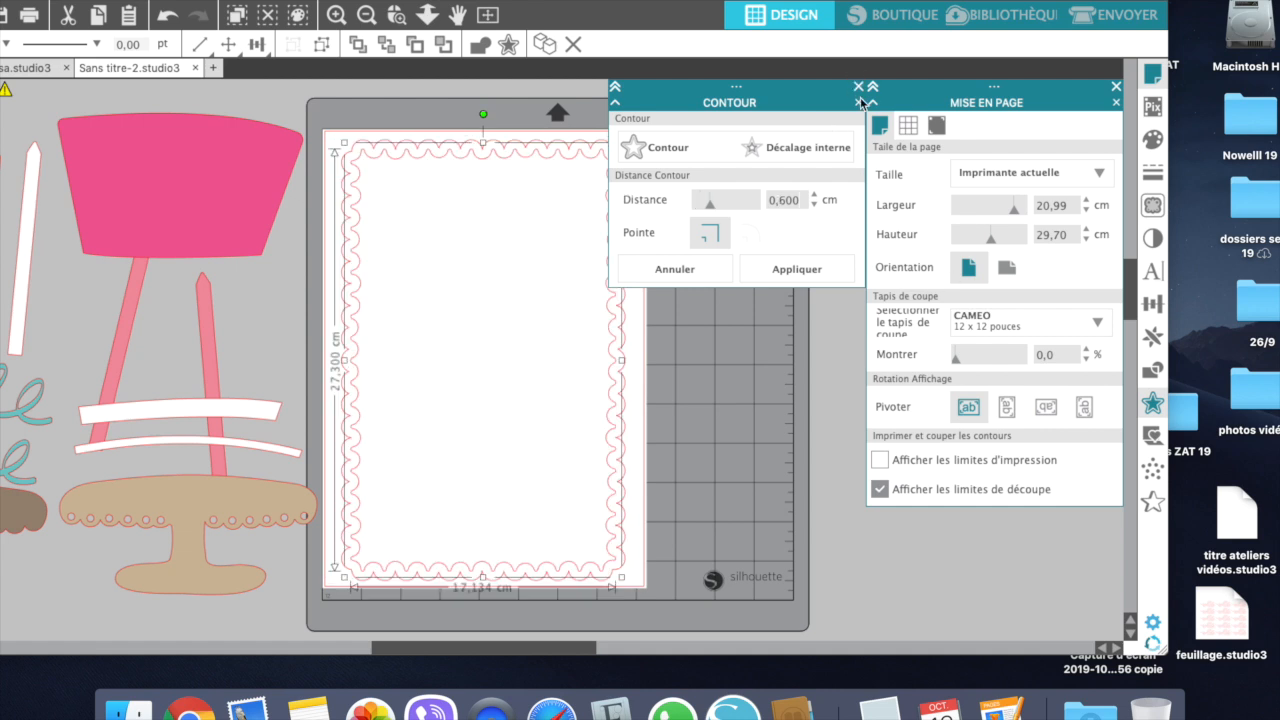
left_click(857, 89)
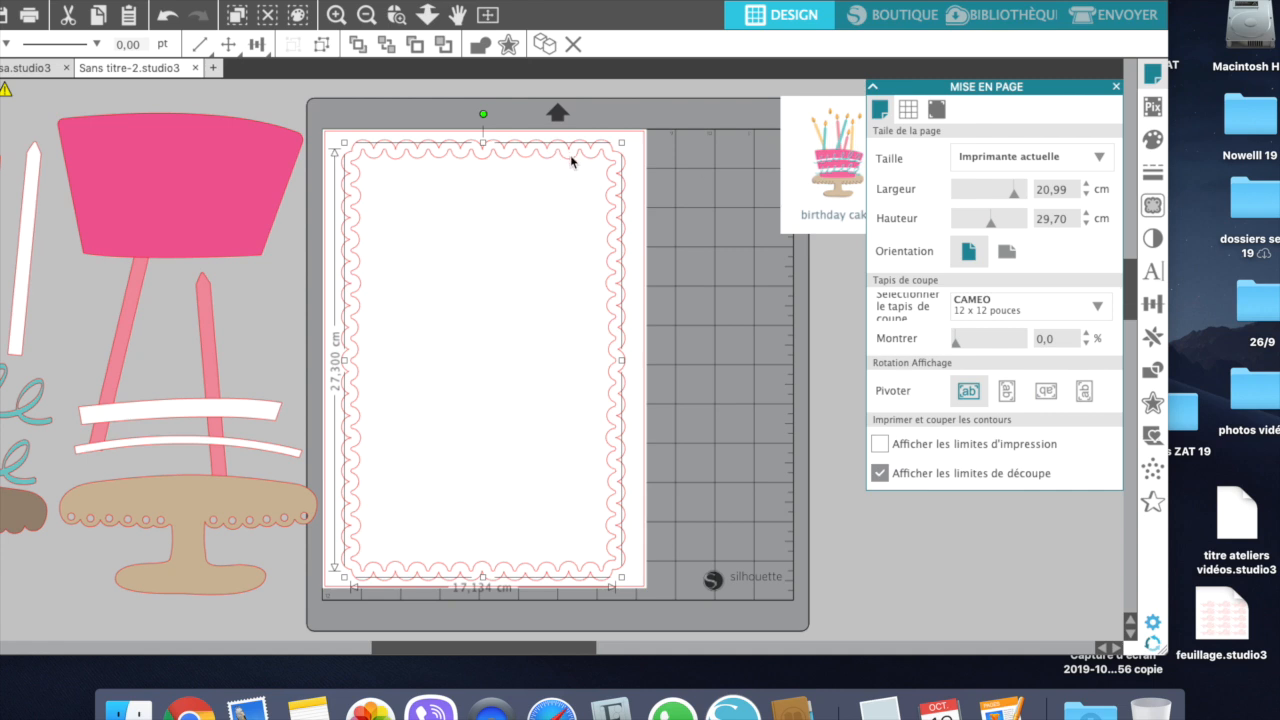
Move the inner scalloped offset shape off the page to the right and fill it with white
left_click_drag(570, 157, 779, 259)
key("super+z")
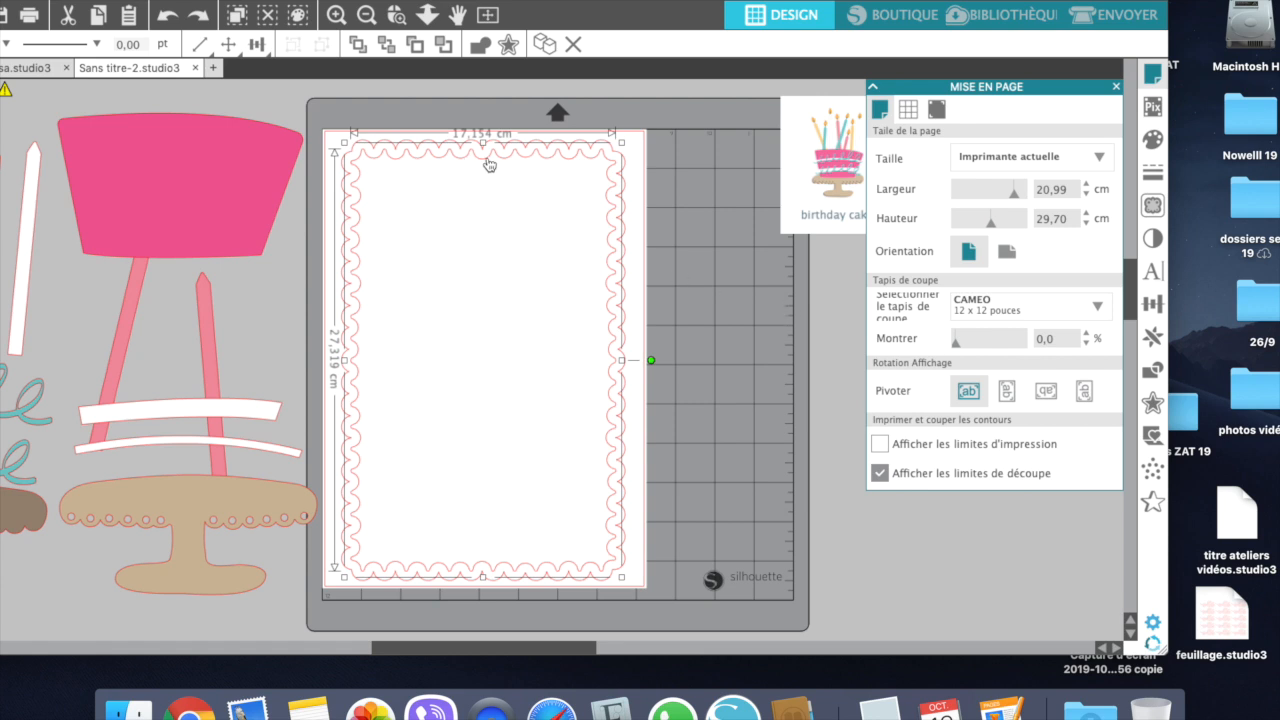
left_click_drag(489, 164, 750, 316)
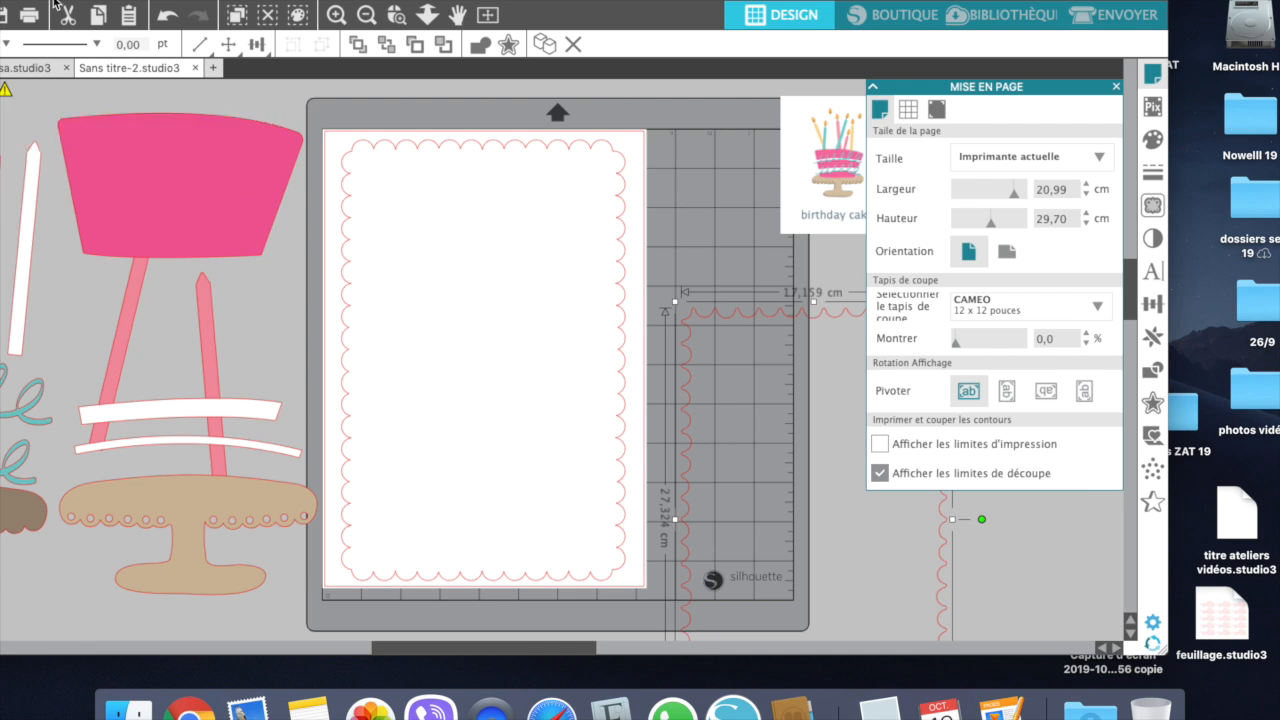
left_click_drag(57, 8, 203, 12)
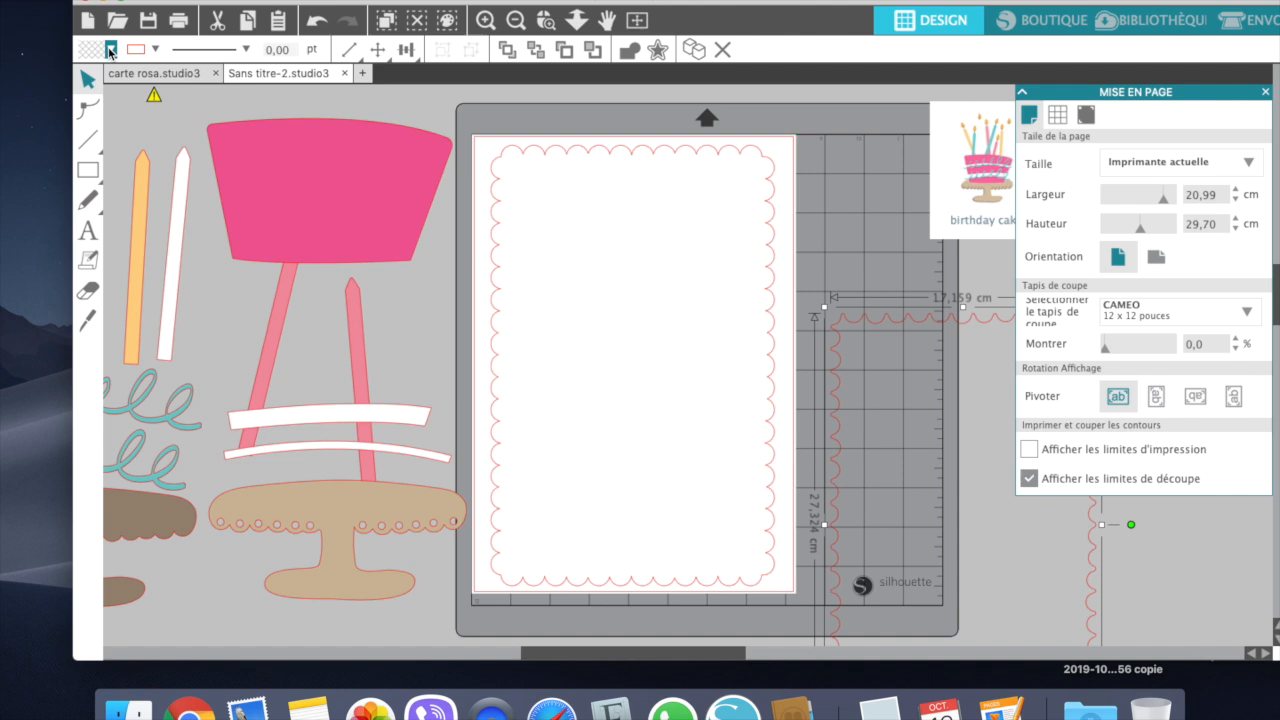
left_click(110, 51)
left_click(96, 84)
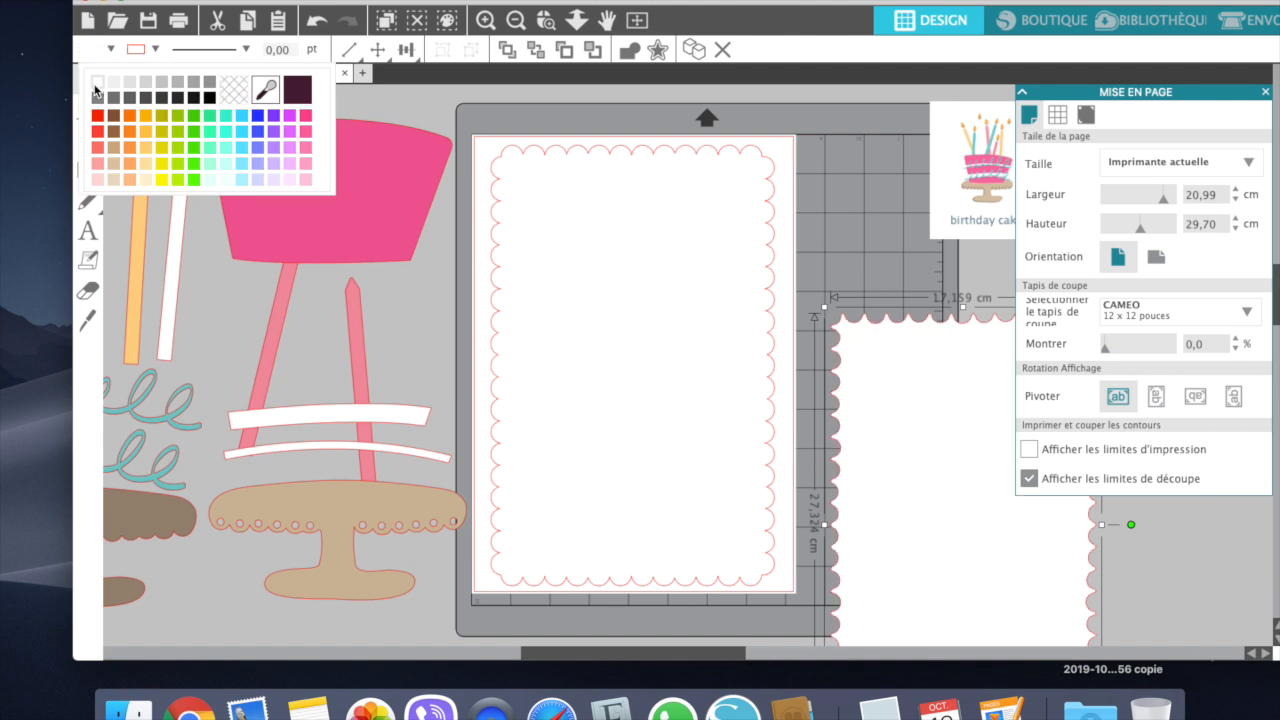
Fill the large scalloped rectangle with the turquoise sampled from the swirls and move it off the page to the right
left_click(750, 155)
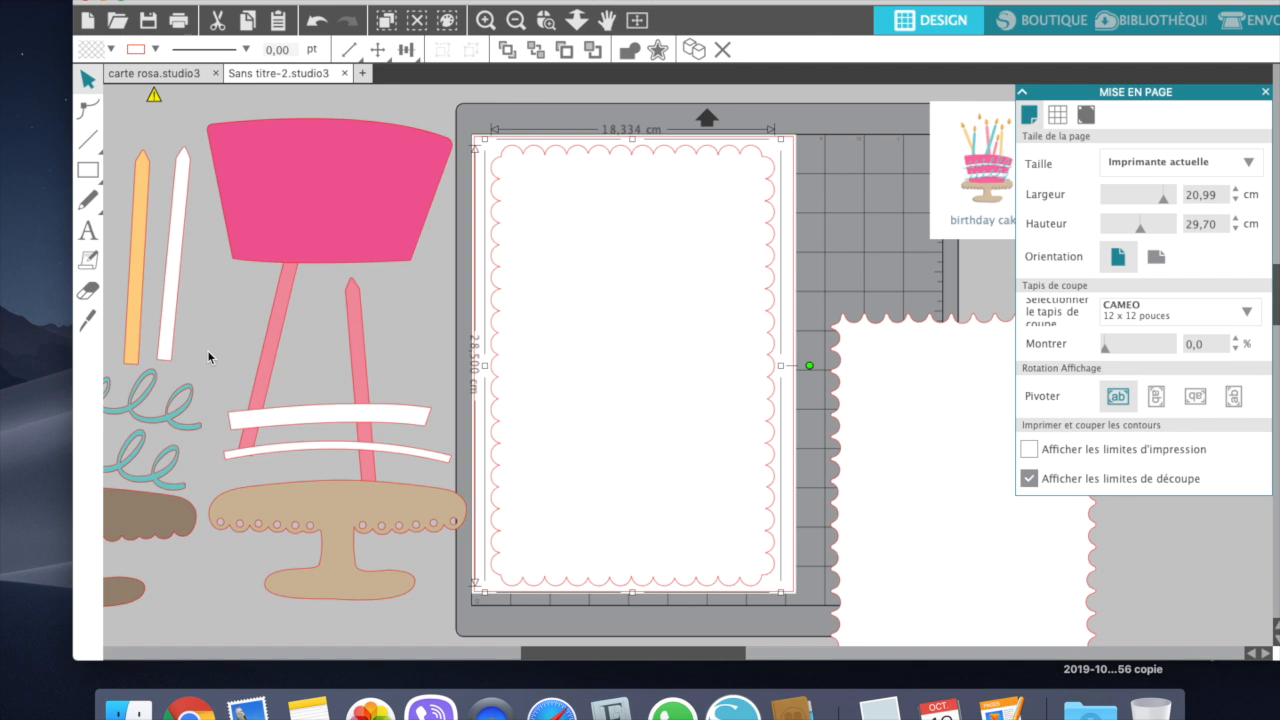
key("i")
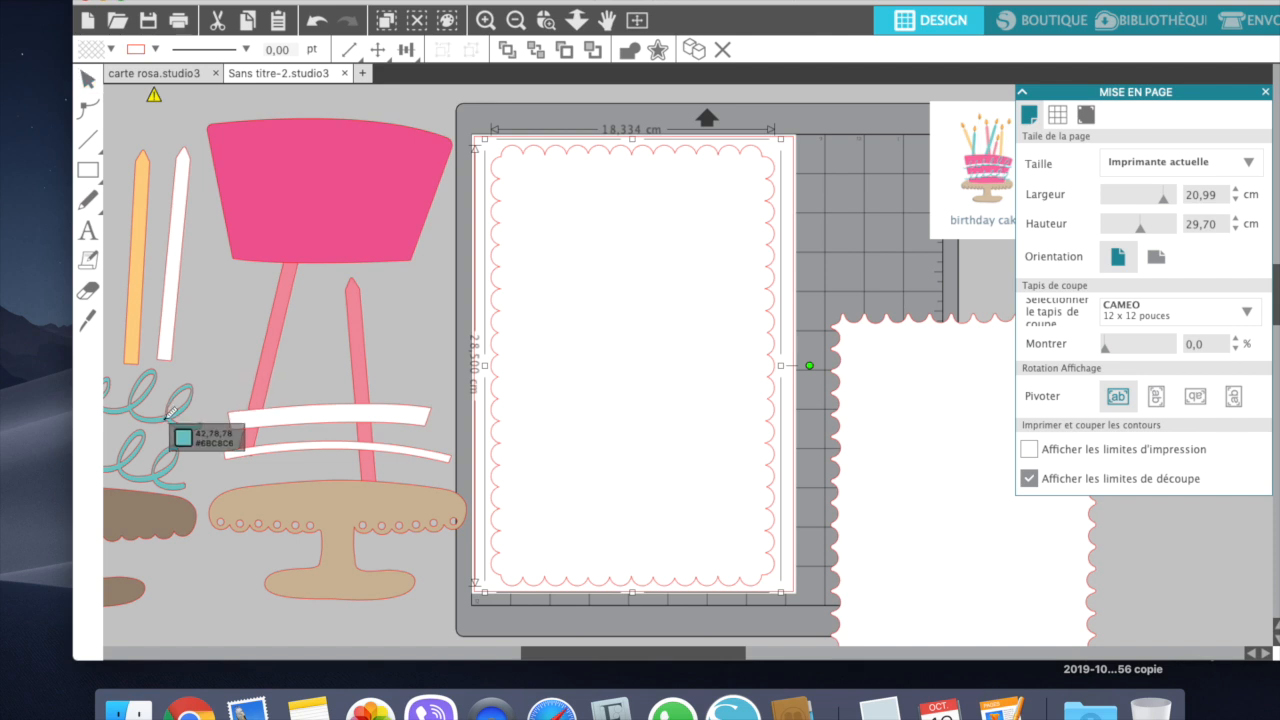
left_click(168, 413)
right_click(168, 413)
left_click(437, 119)
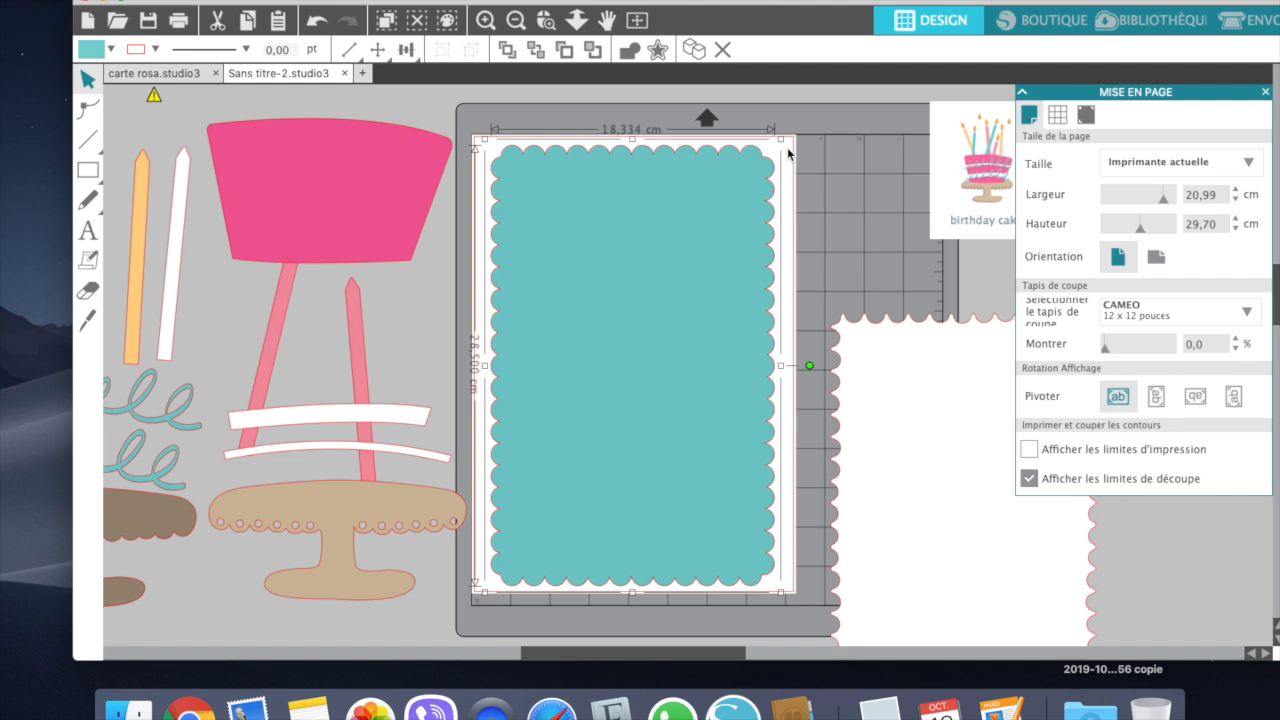
mouse_move(672, 238)
left_mouse_down()
mouse_move(737, 286)
mouse_move(1058, 358)
mouse_move(643, 206)
mouse_move(668, 199)
mouse_move(670, 238)
left_mouse_up()
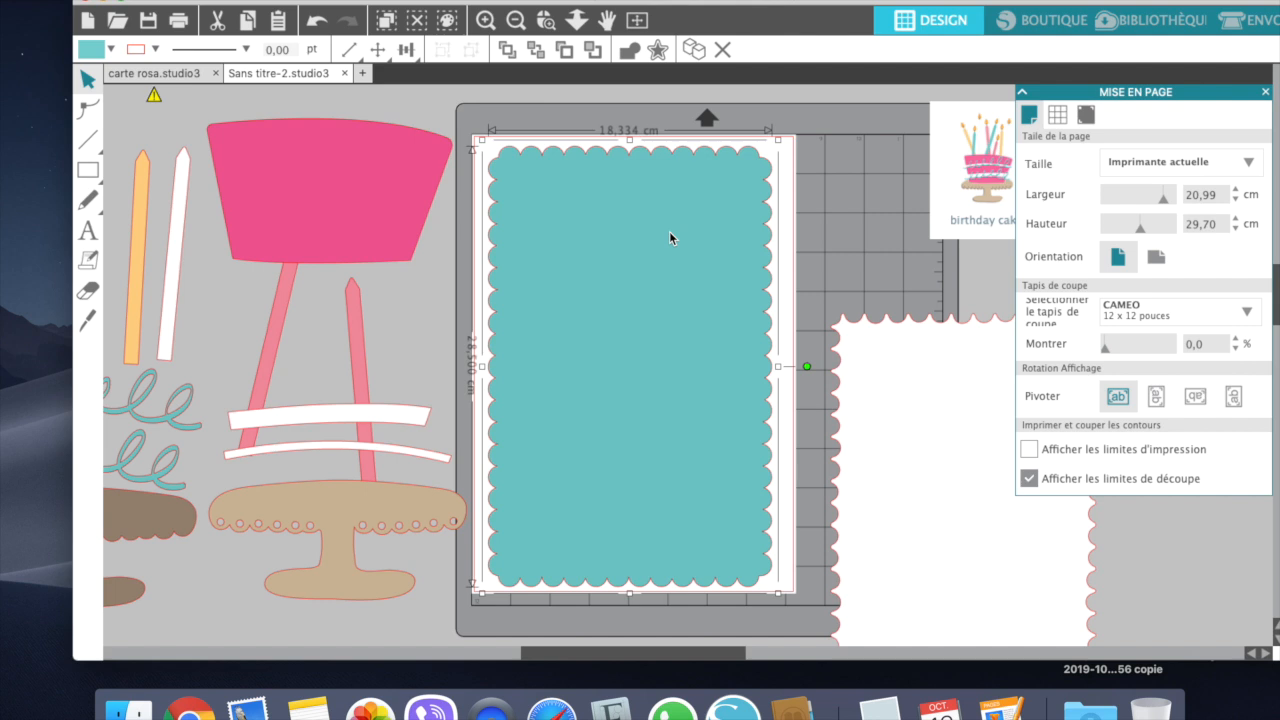
left_click_drag(665, 238, 995, 263)
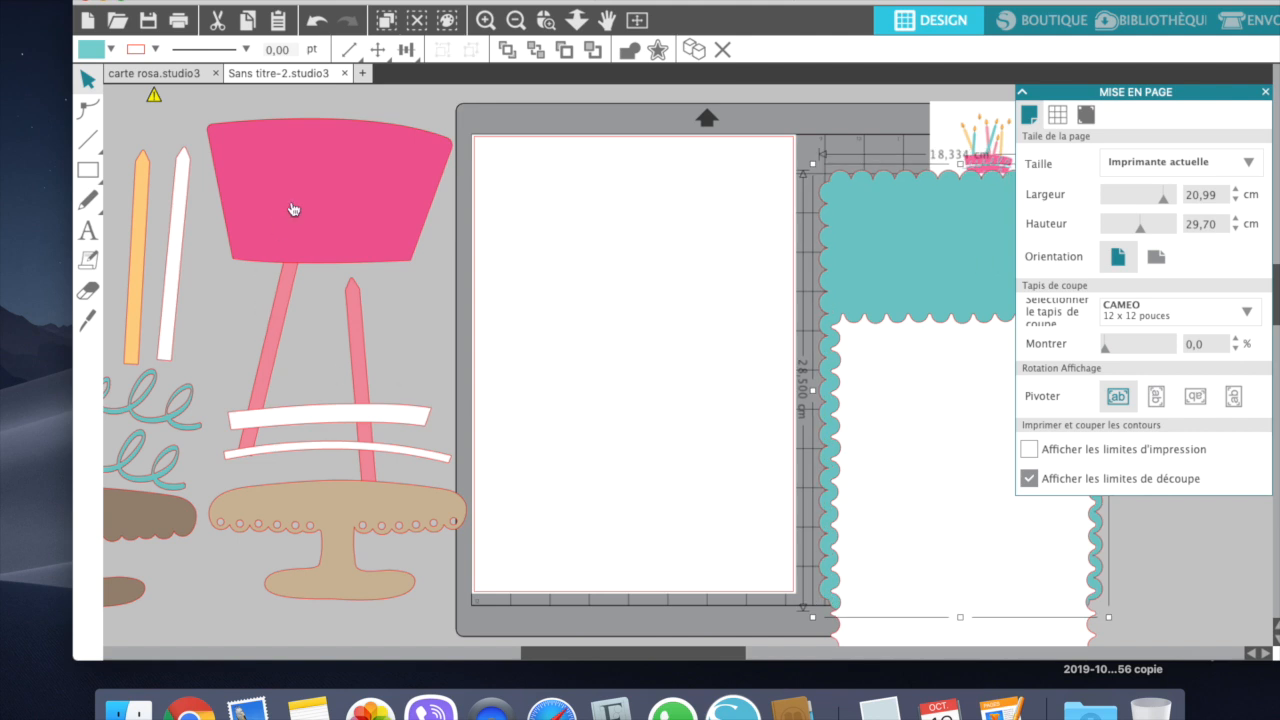
left_click_drag(286, 209, 561, 251)
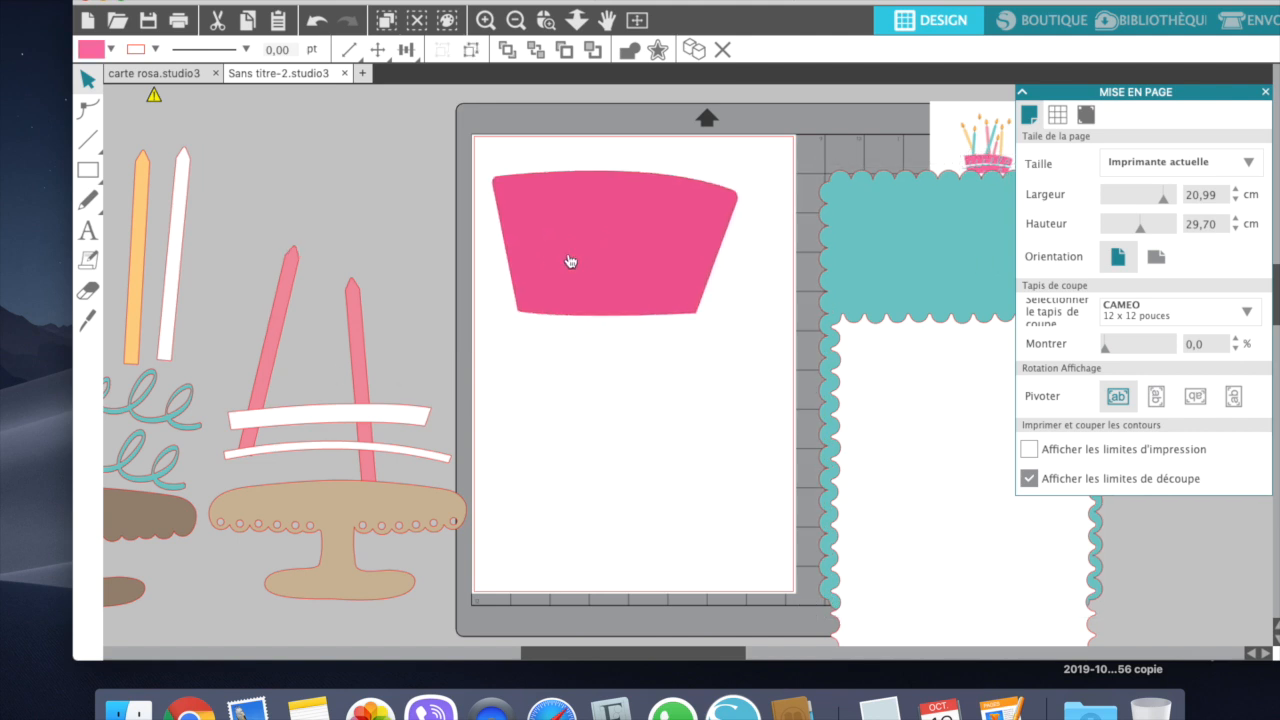
left_click(361, 356)
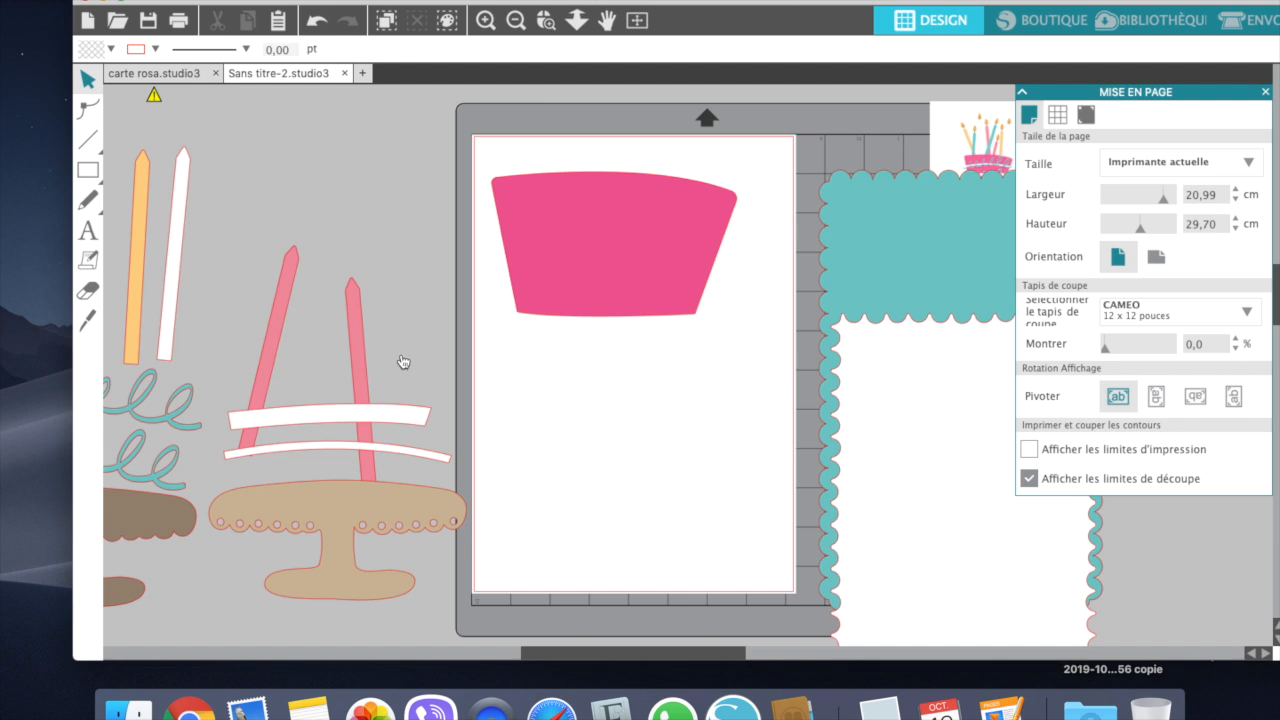
left_click_drag(361, 356, 356, 206)
left_click_drag(594, 249, 338, 206)
left_click(955, 175)
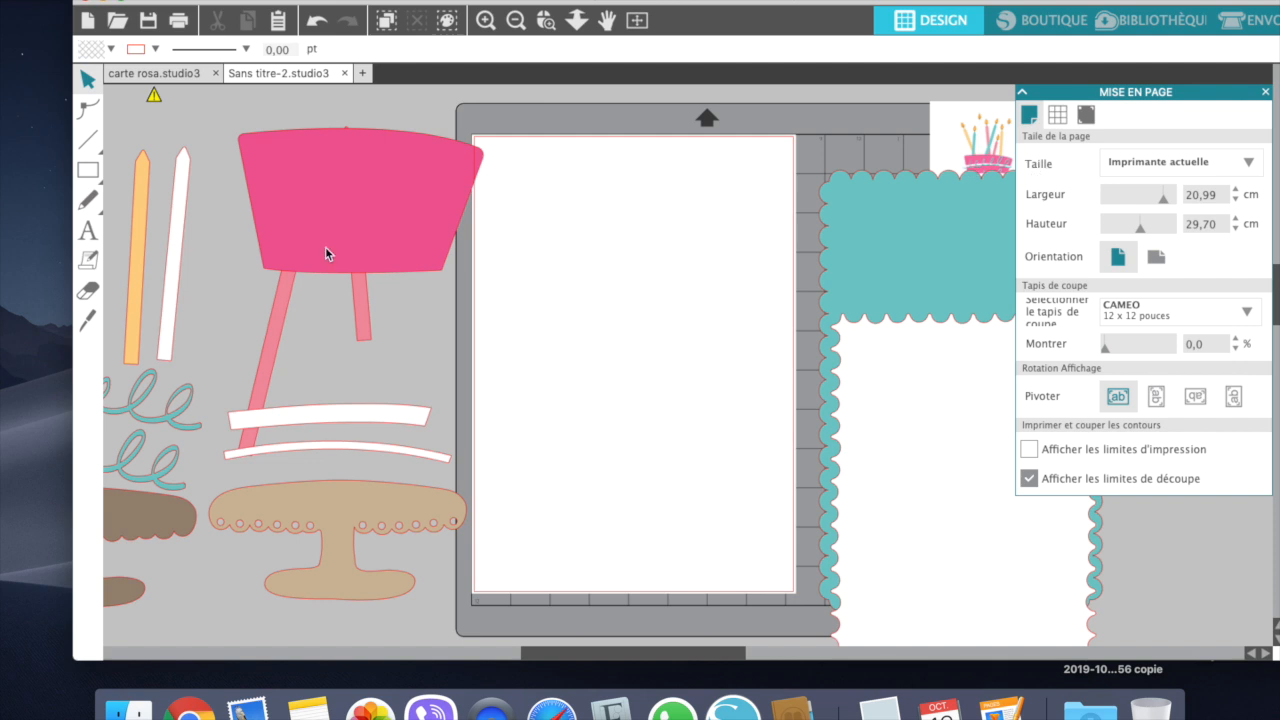
Move the two curved white bands and the white candle beside the yellow one onto the page
left_click_drag(305, 416, 586, 244)
left_click(376, 463)
left_click_drag(385, 457, 638, 287)
left_click(516, 386)
left_click(203, 250)
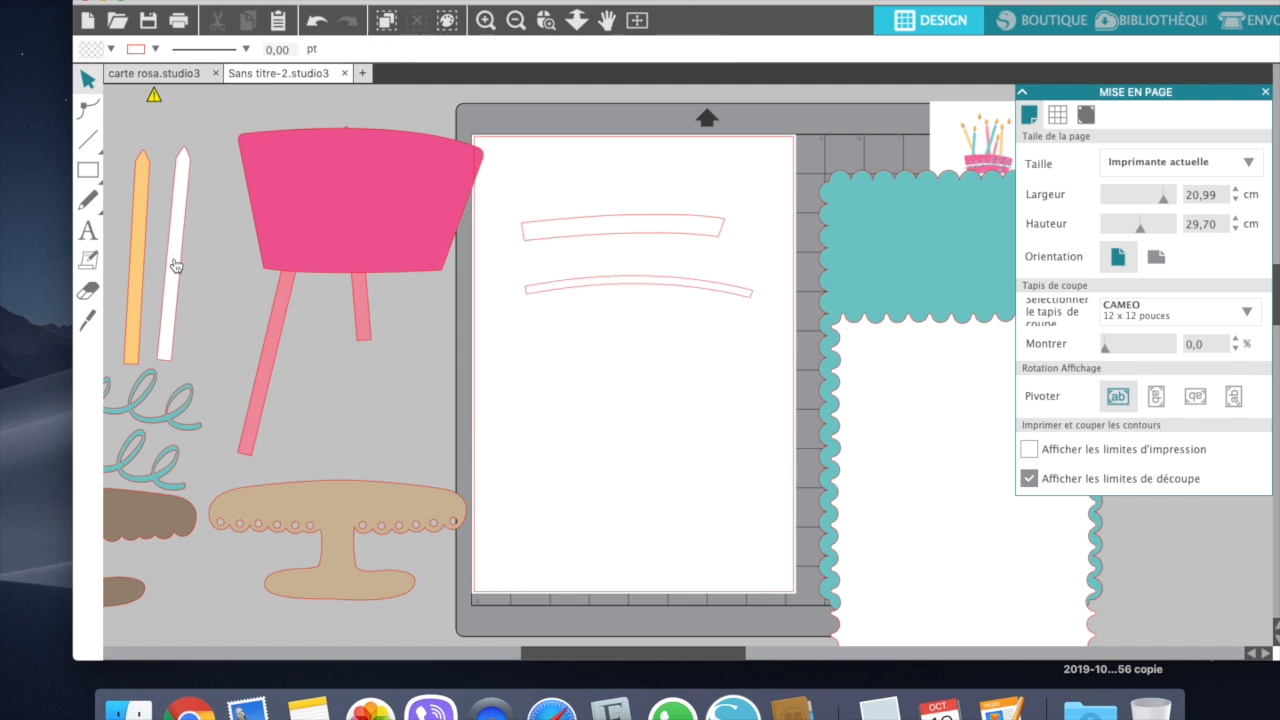
left_click_drag(174, 265, 599, 392)
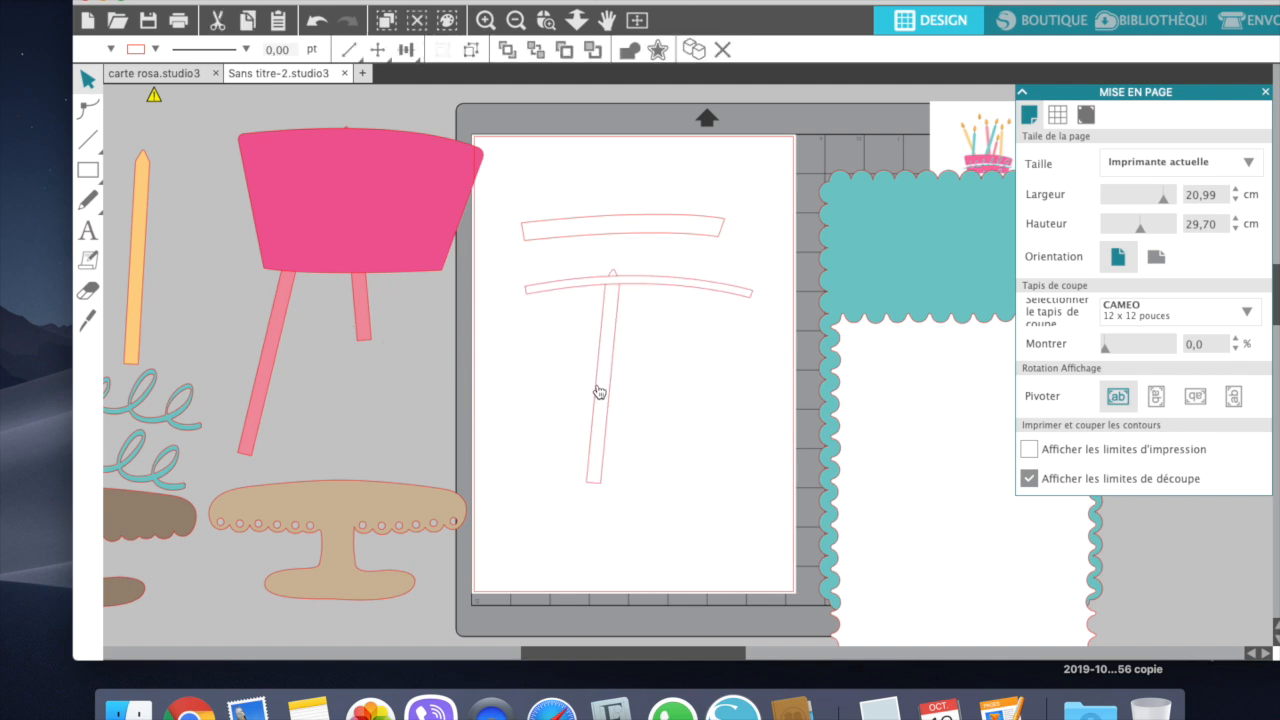
left_click(209, 314)
Look over the remaining cake pieces beside the page and switch to the carte rosa.studio3 document
scroll(209, 314, "left", 3)
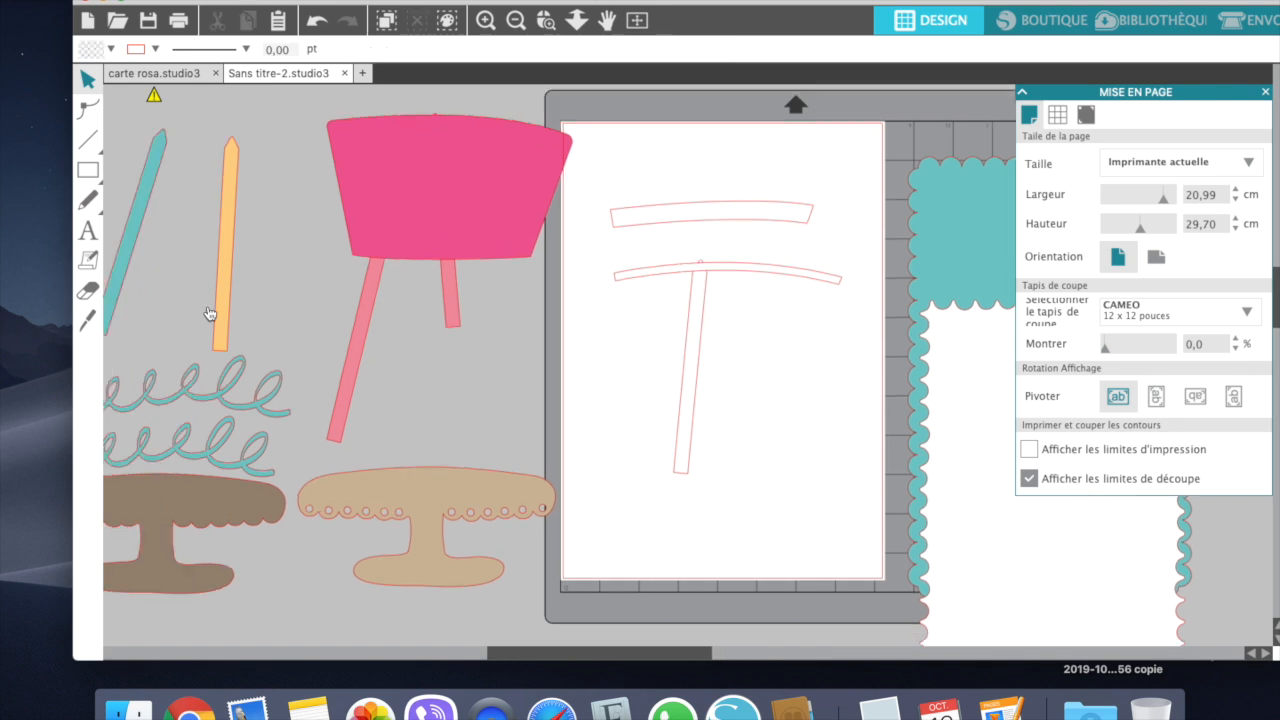
scroll(209, 314, "left", 5)
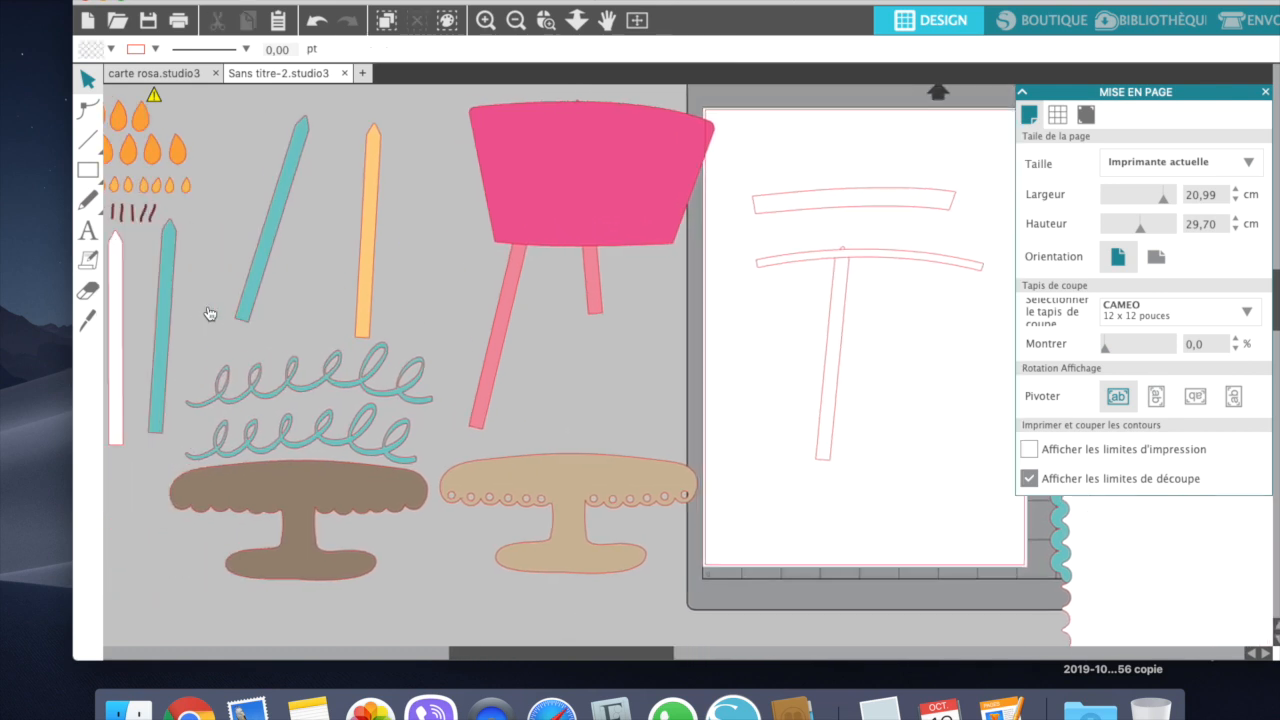
scroll(209, 314, "left", 4)
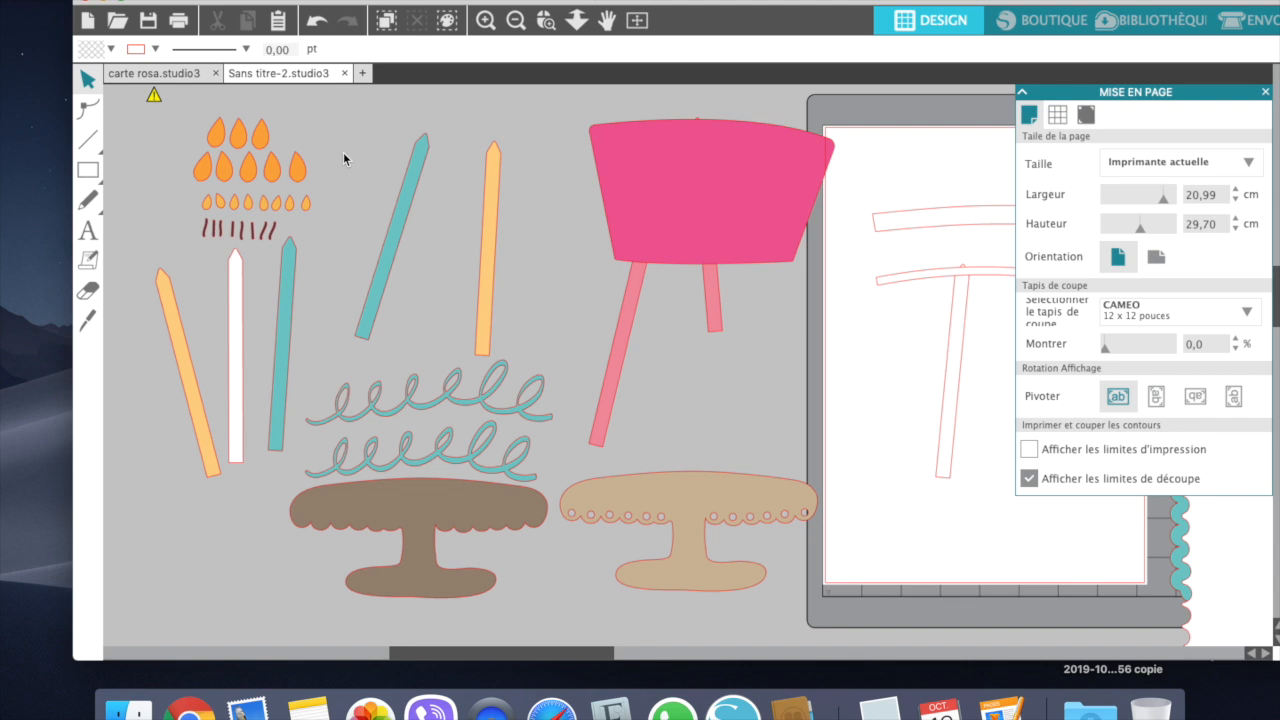
left_click(171, 76)
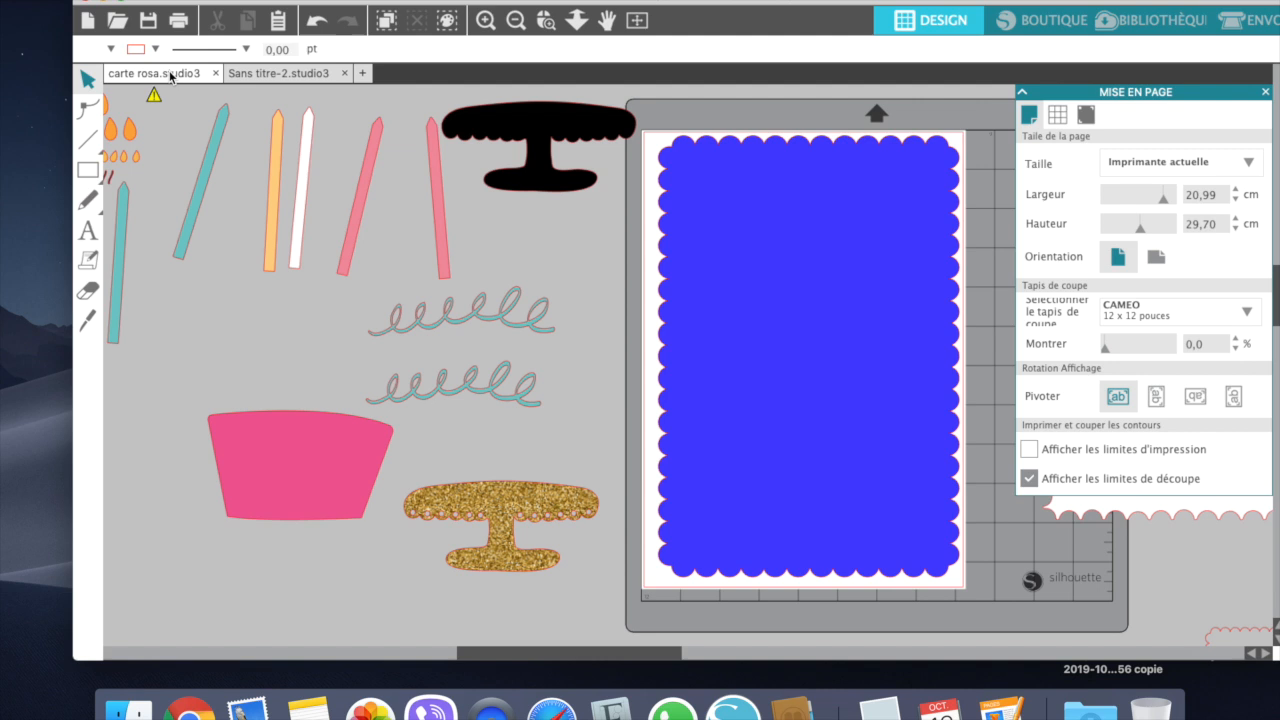